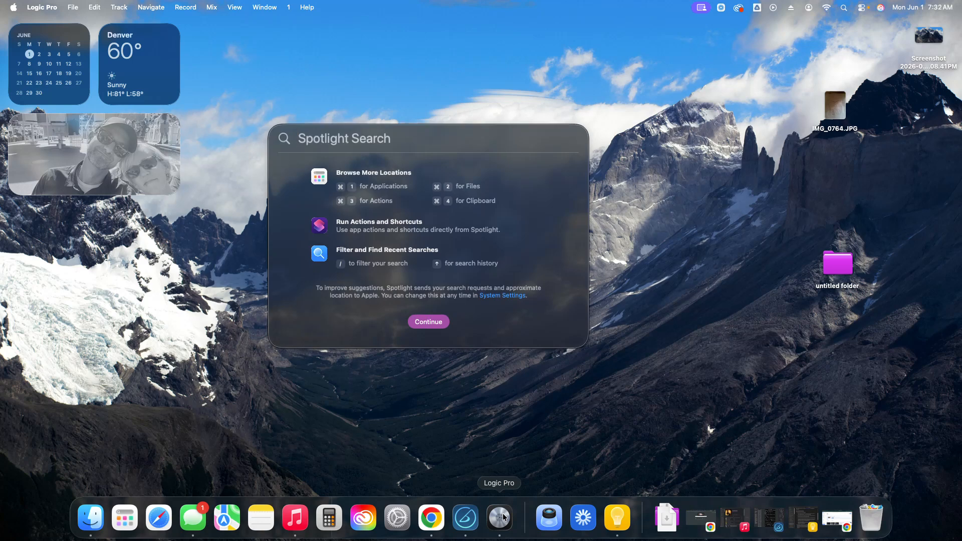
In Logic Pro, create an empty project with one Mic or Line audio track and display the browser for all files
click(646, 119)
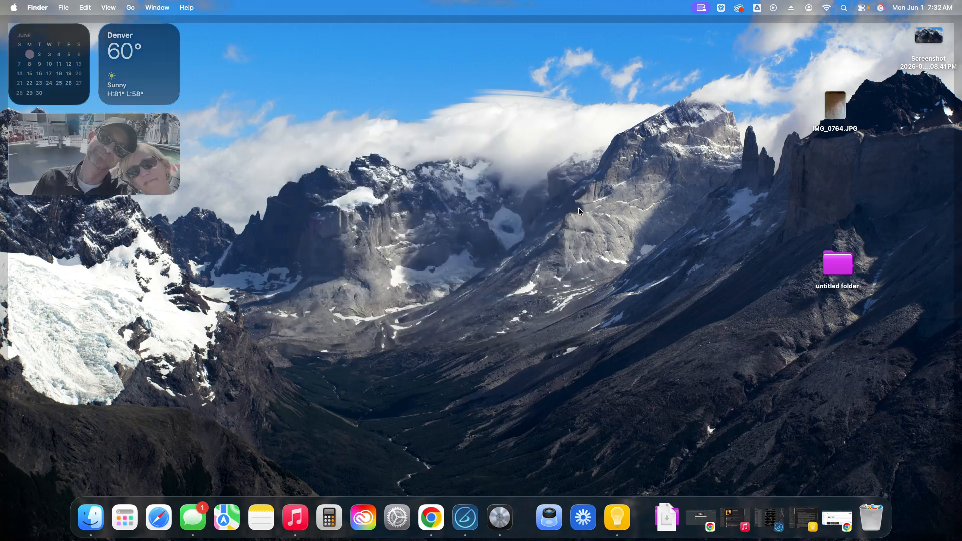
click(488, 516)
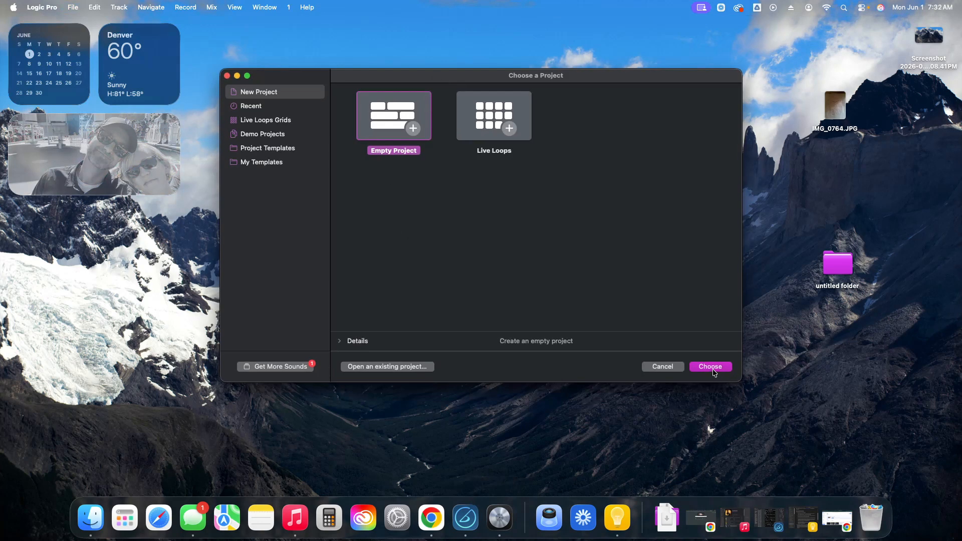
click(716, 368)
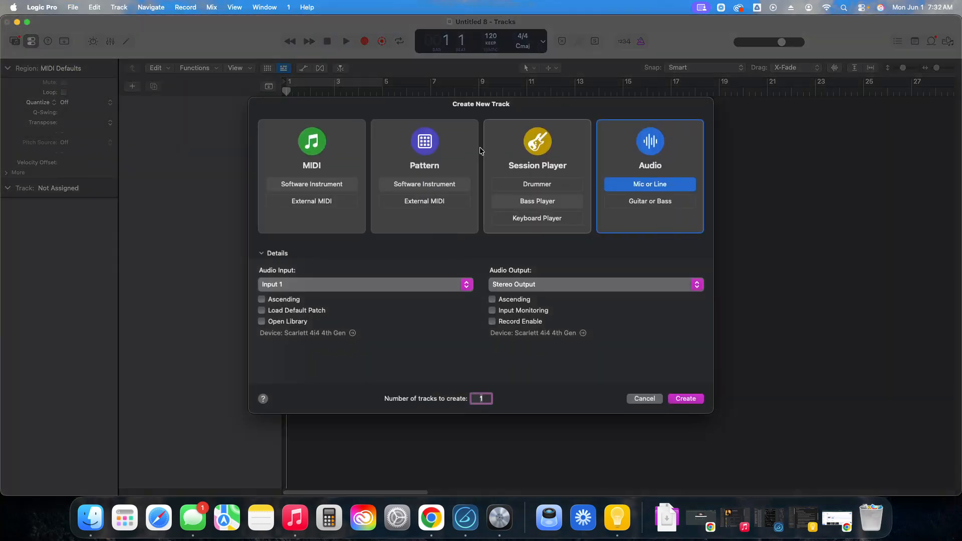
click(683, 399)
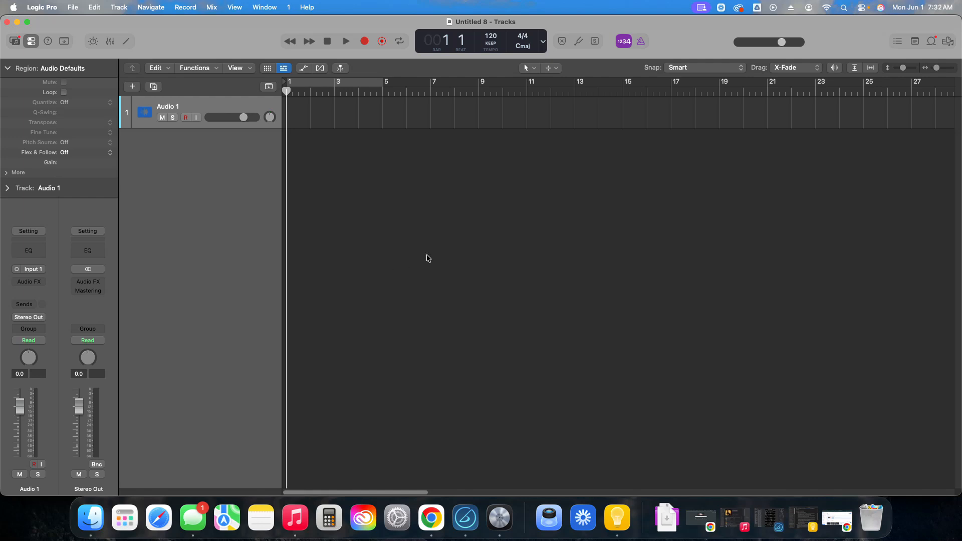
key(f)
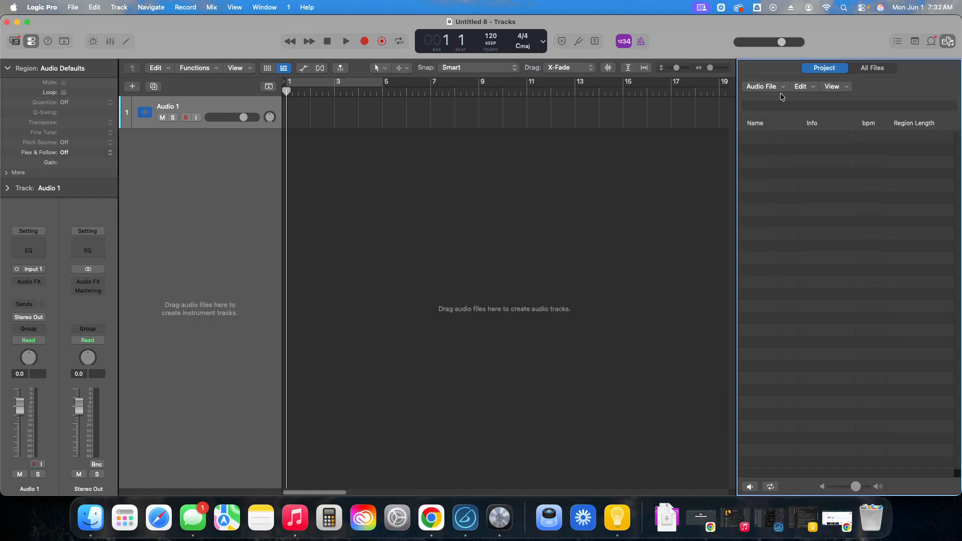
click(872, 68)
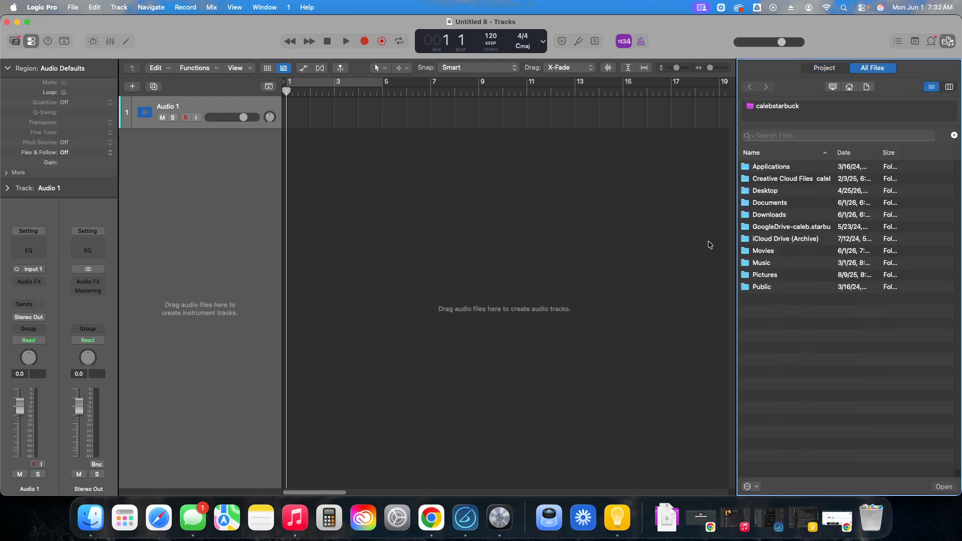
In the Smart Tempo project settings, set new recordings to On + Align Bars and Beats and enable trimming the start of new regions
click(491, 49)
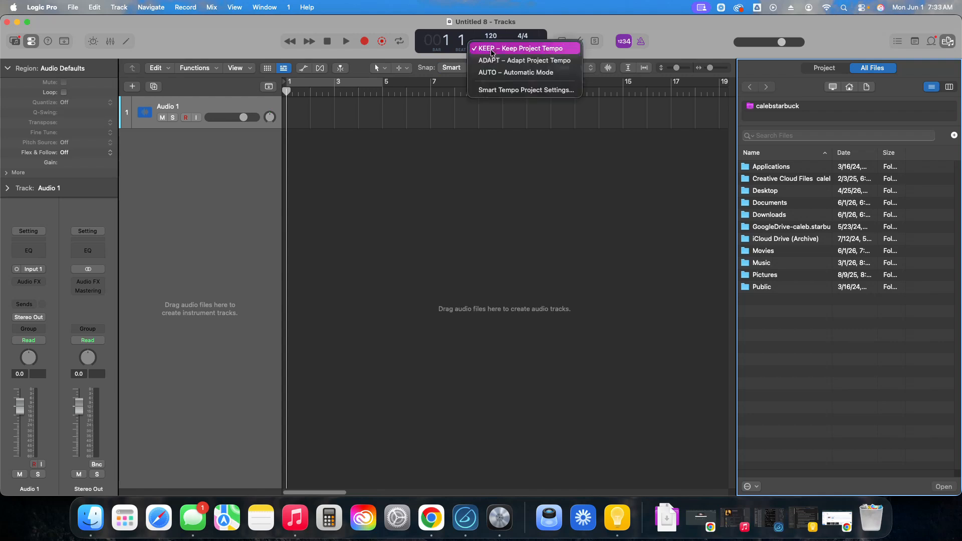
click(492, 90)
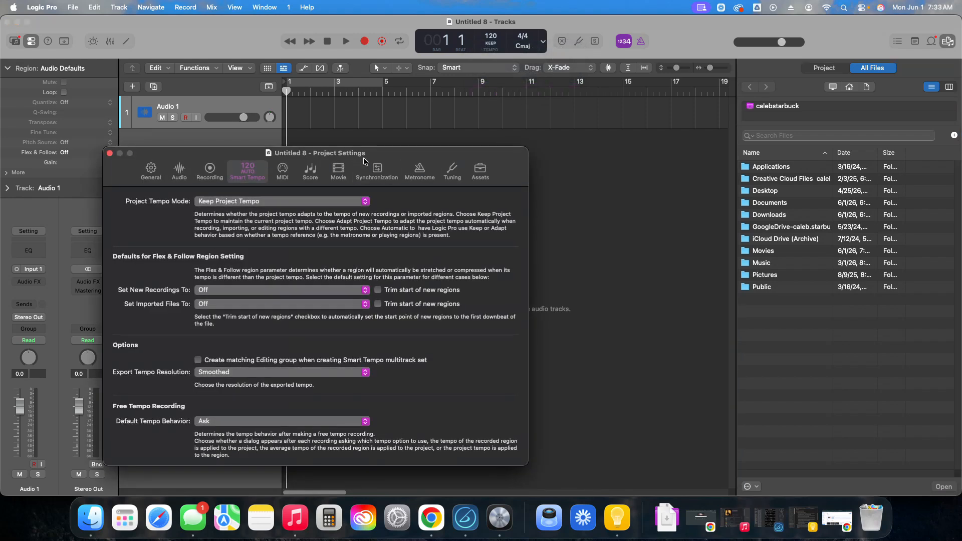
drag(410, 156, 499, 93)
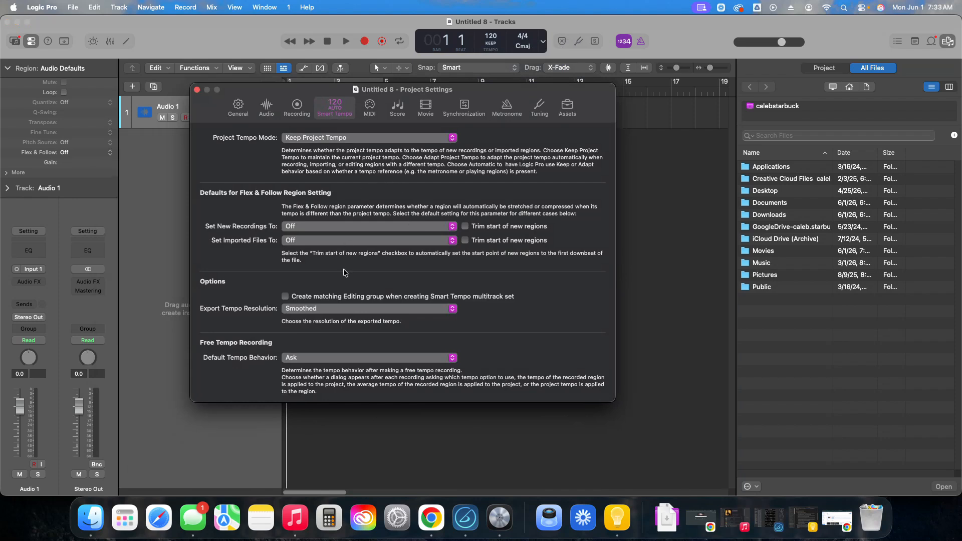
click(316, 228)
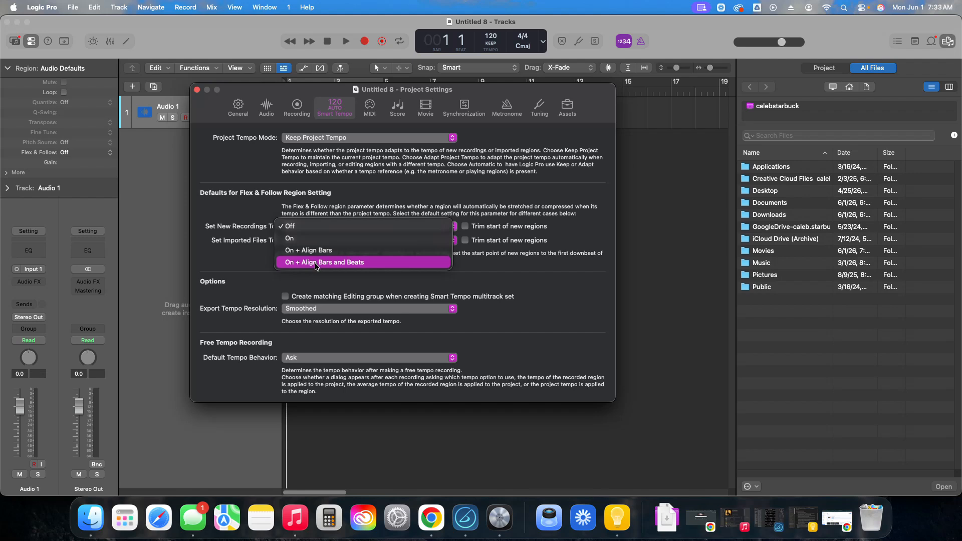
click(329, 267)
click(331, 265)
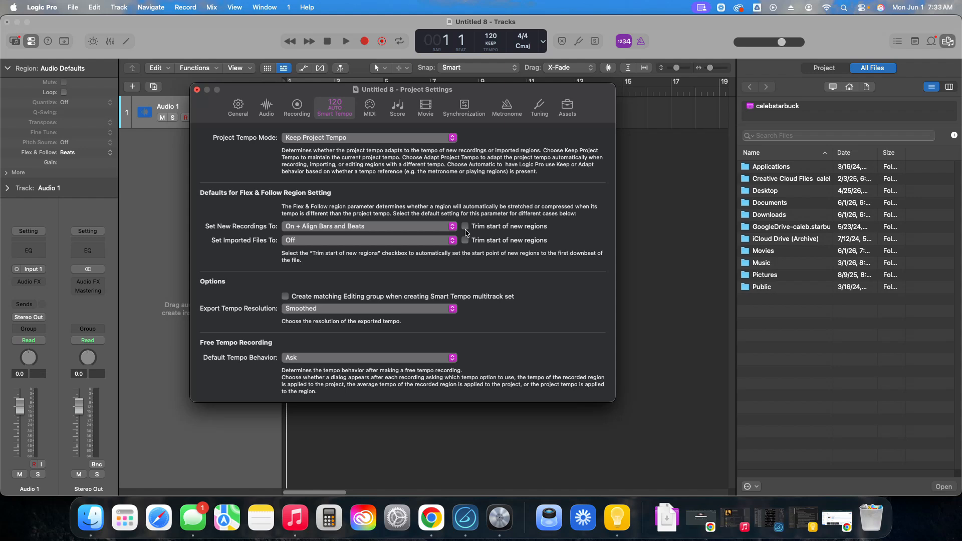
click(465, 228)
Set imported files to On + Align Bars and Beats with trimming of the start of new regions enabled
click(298, 247)
click(311, 279)
click(465, 242)
Review the project tempo mode options, keep the mode on Keep Project Tempo, and close the project settings
click(321, 141)
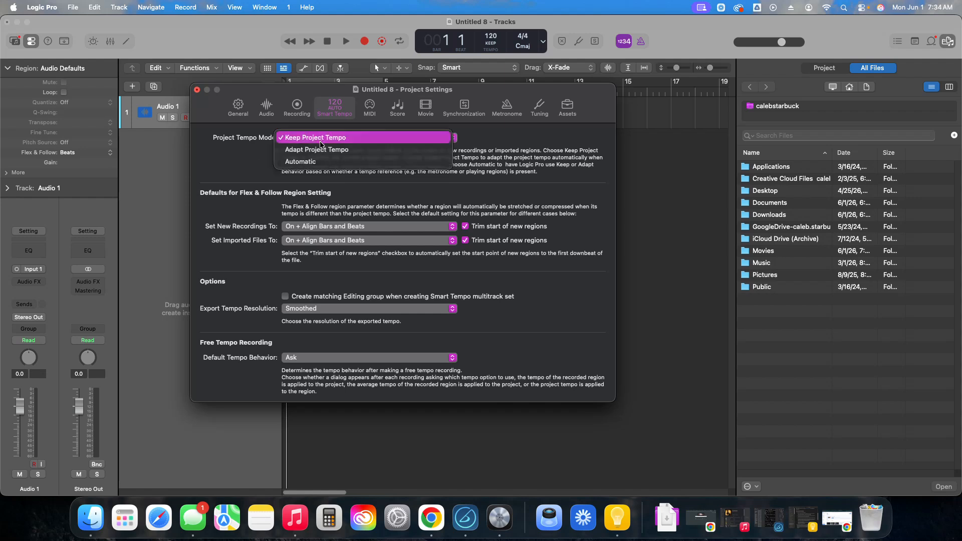
click(322, 142)
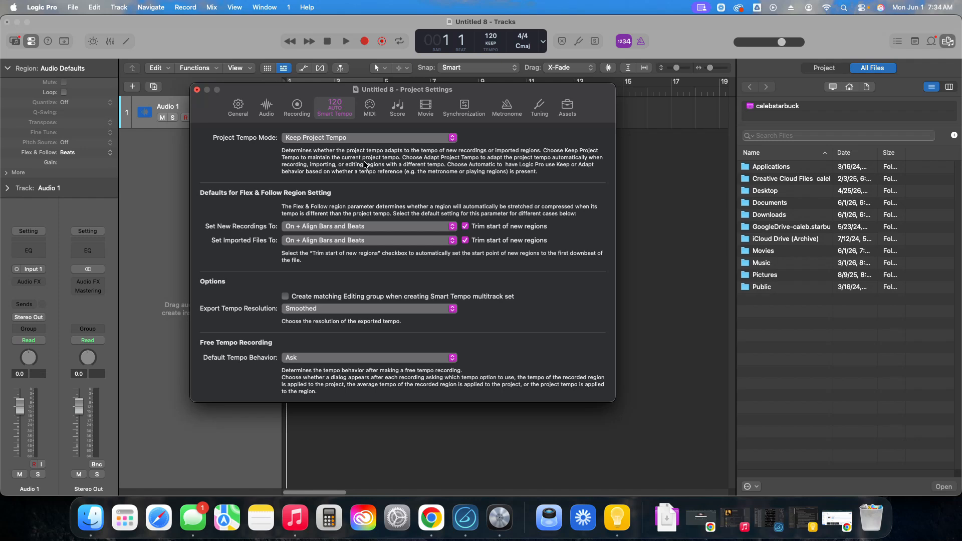
click(401, 138)
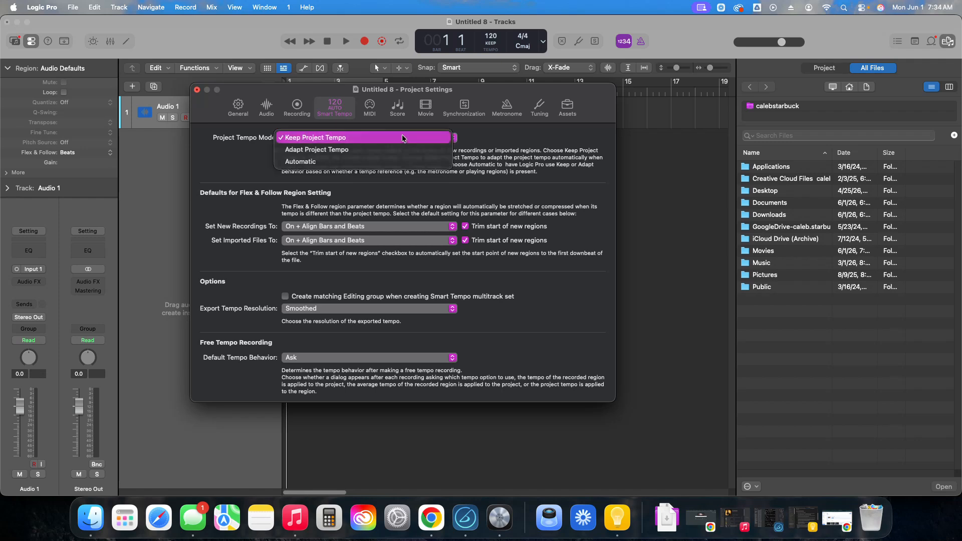
click(488, 157)
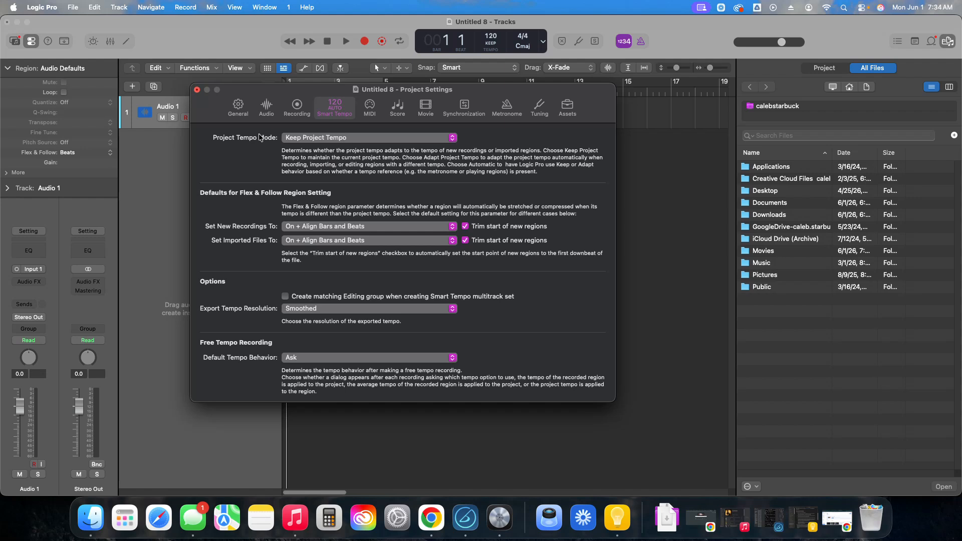
click(197, 90)
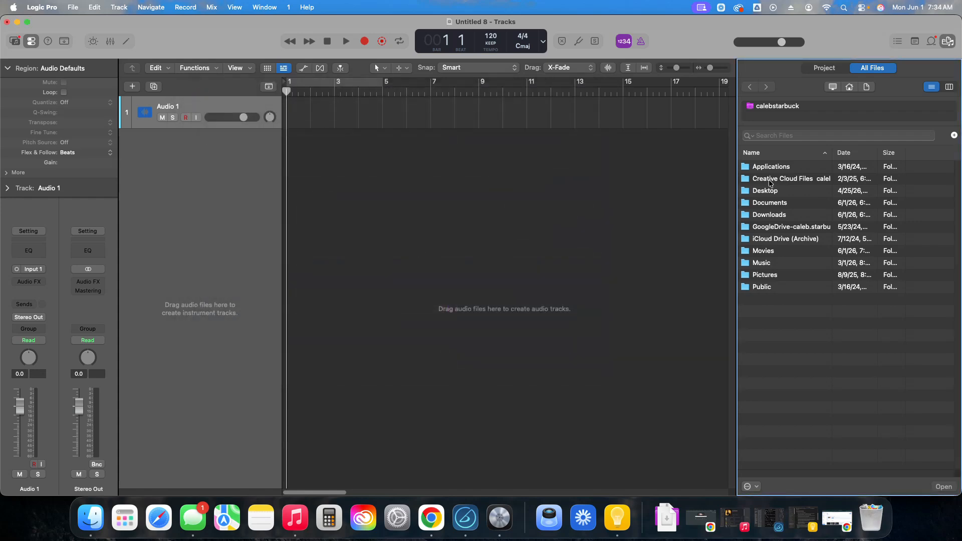
Import 9-to-5.wav from Downloads onto a new track, changing the project sample rate to 44.1 kHz and declining its tempo information
click(777, 216)
double_click(777, 215)
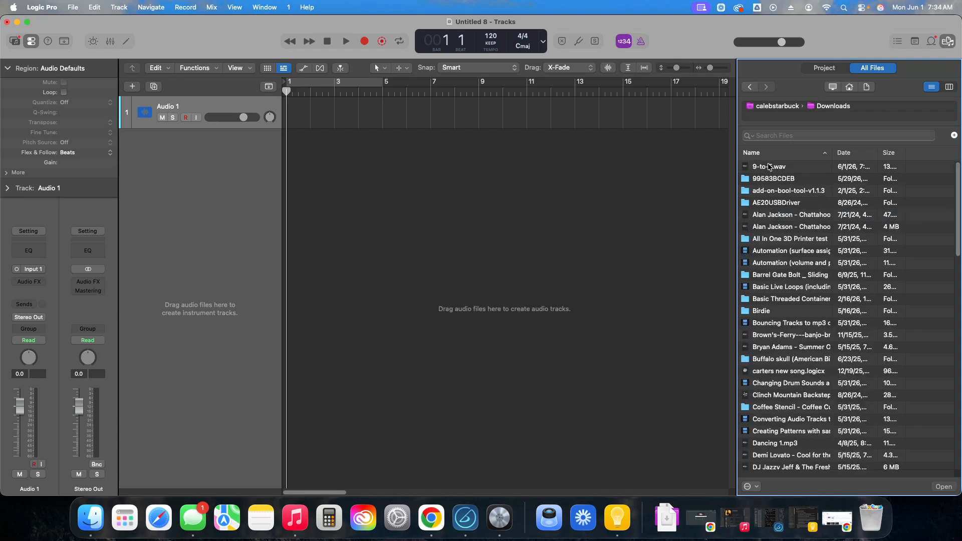
drag(771, 166, 289, 158)
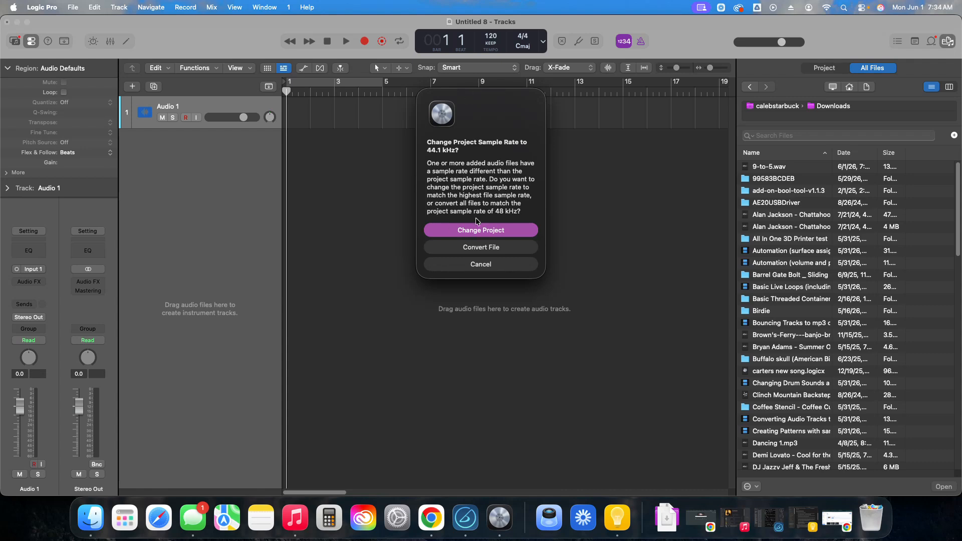
click(483, 234)
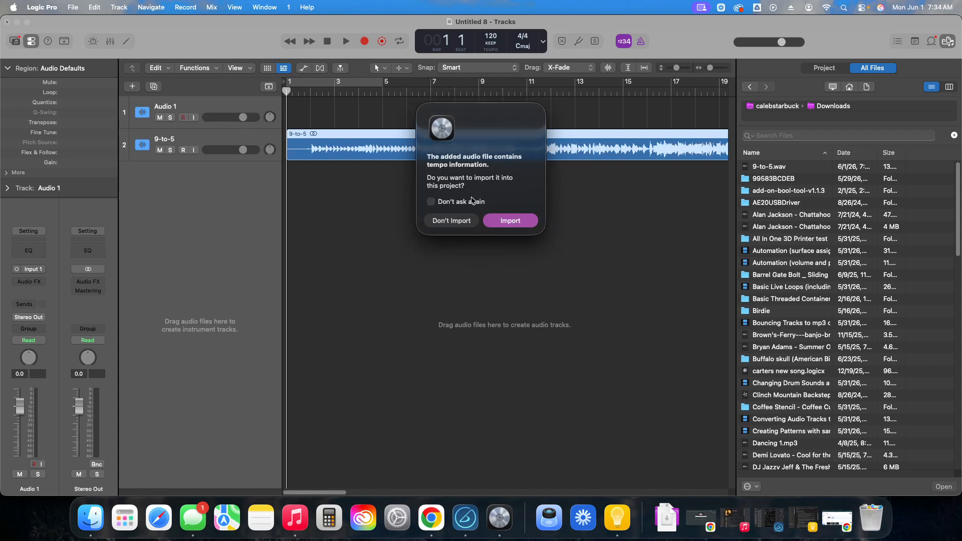
click(461, 222)
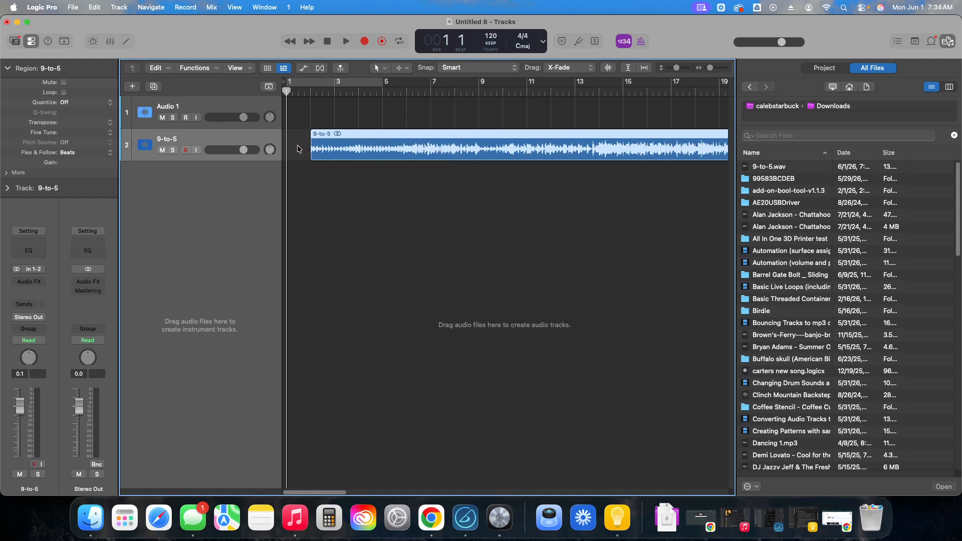
Lower the Stereo Out level to -5.7 dB and audition the 9-to-5 region from bar 2
drag(286, 92, 311, 92)
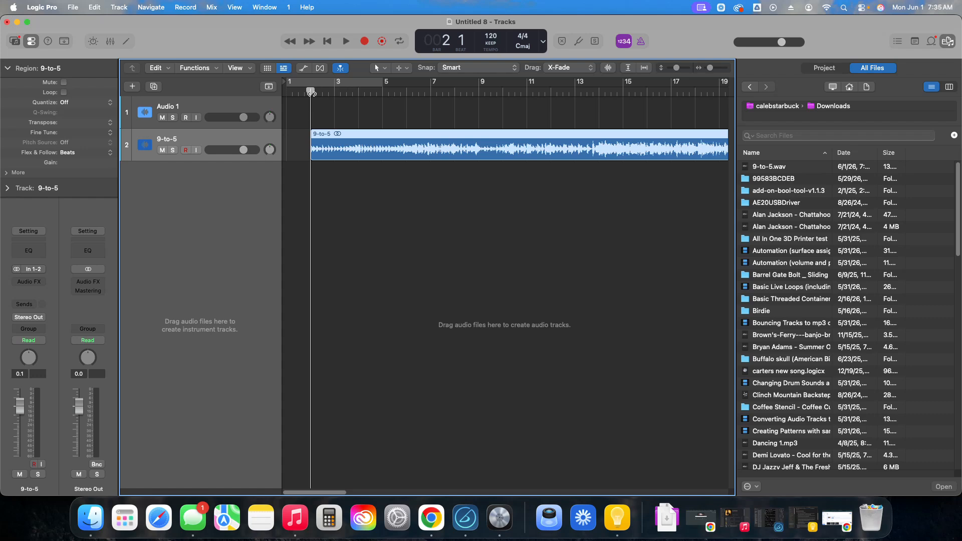
drag(78, 412, 79, 429)
key(space)
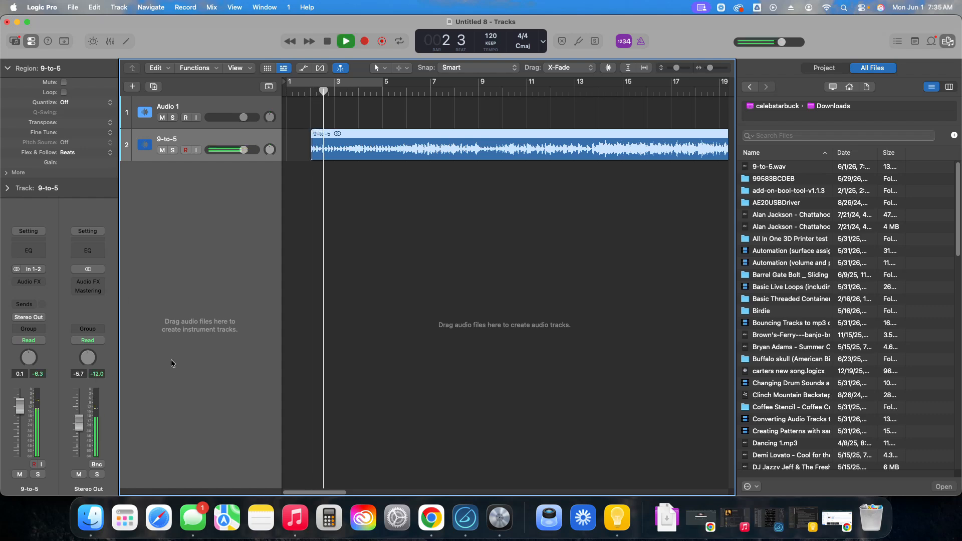
key(space)
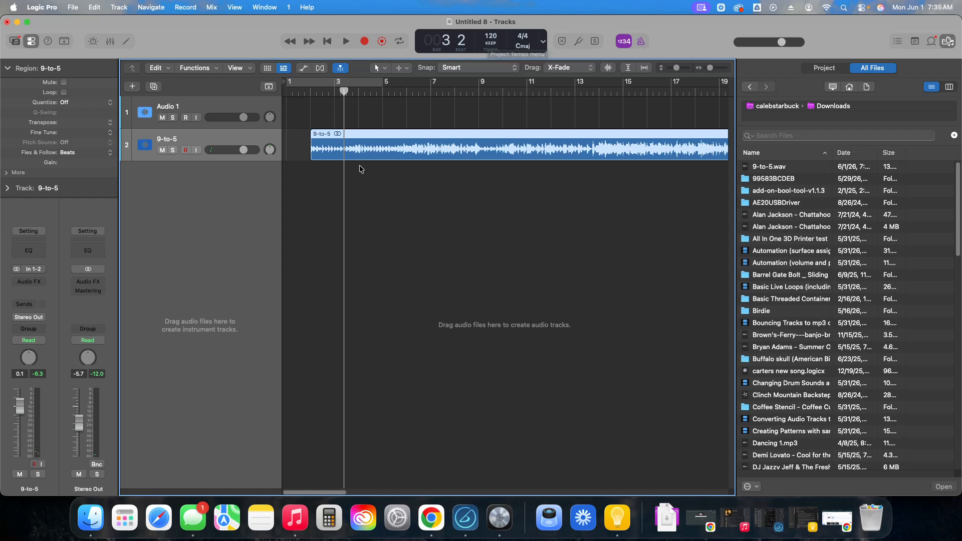
Set the project tempo to 101 and play the 9-to-5 region from near its start
drag(489, 39, 489, 48)
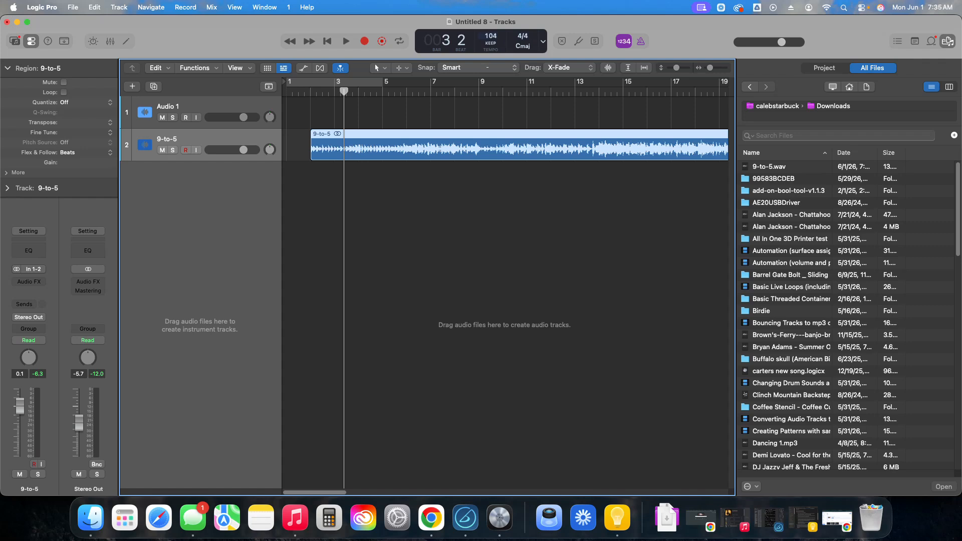
drag(341, 83, 315, 93)
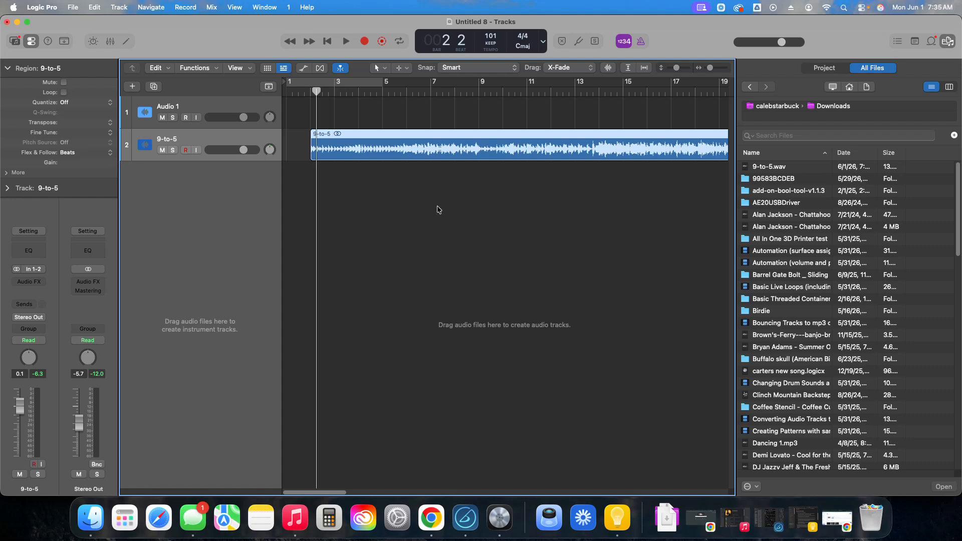
key(space)
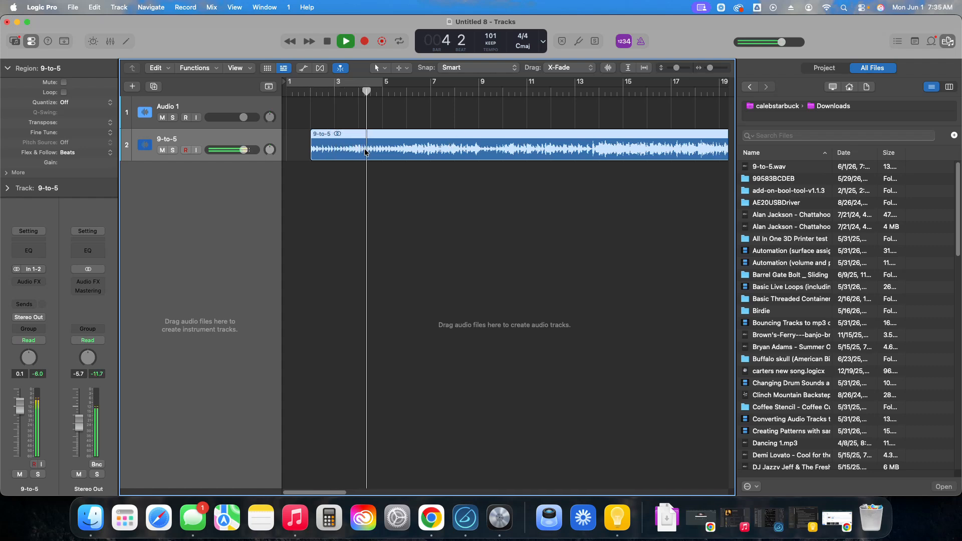
key(space)
Move the start of the 9-to-5 region to the playhead at bar 1, beat 3
key(super+Right)
key(super+Right)
key(super+Right)
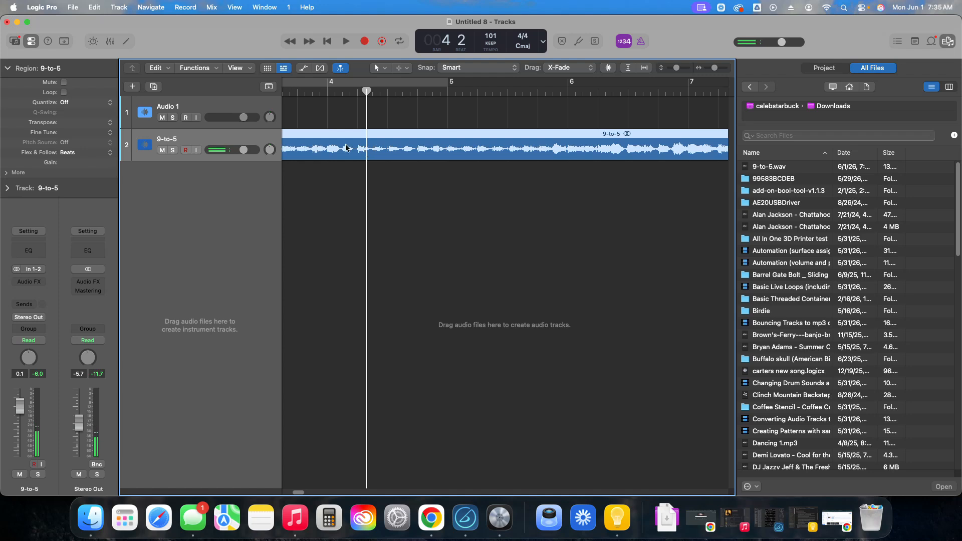
drag(358, 94, 218, 111)
key(Return)
key(space)
key(space)
key(semicolon)
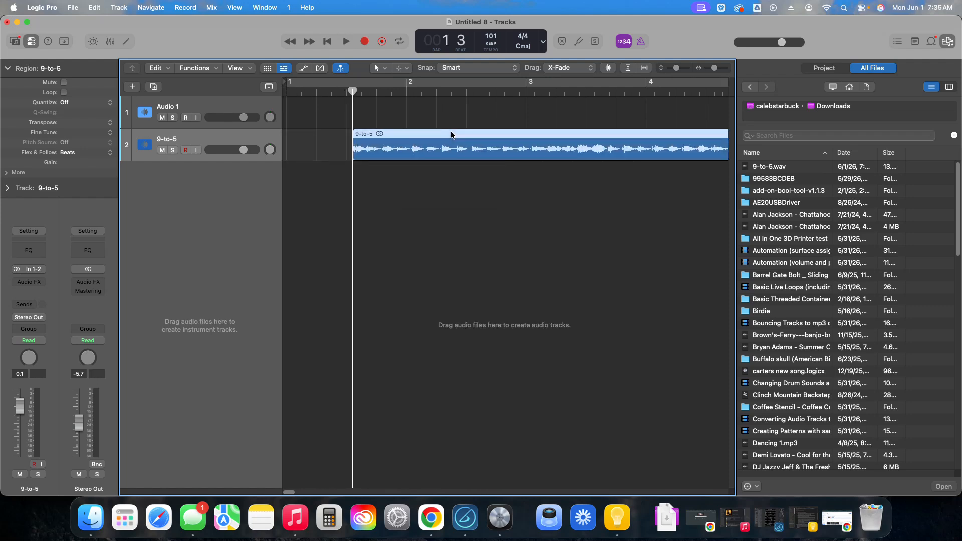
Move the 9-to-5 region to the start of bar 1 and play it from there
key(Return)
key(semicolon)
key(space)
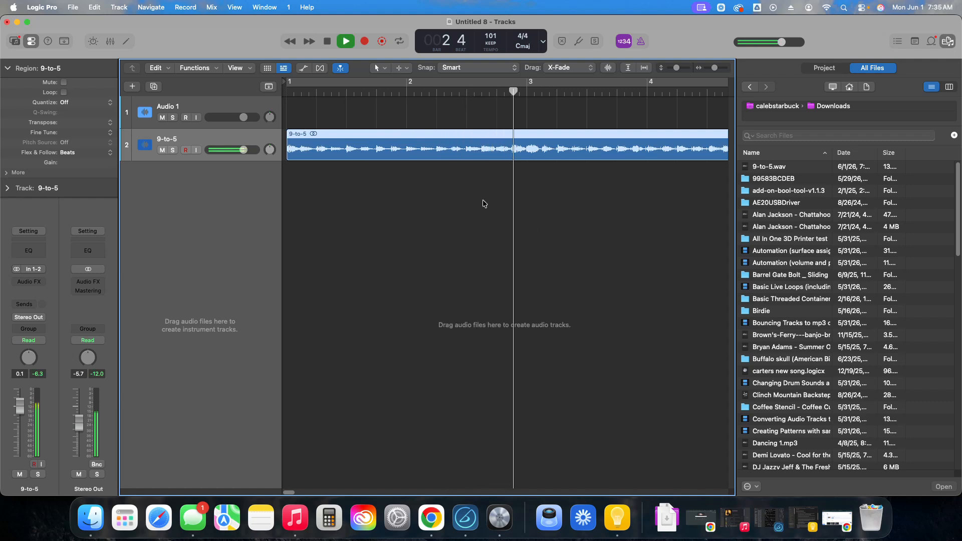
key(space)
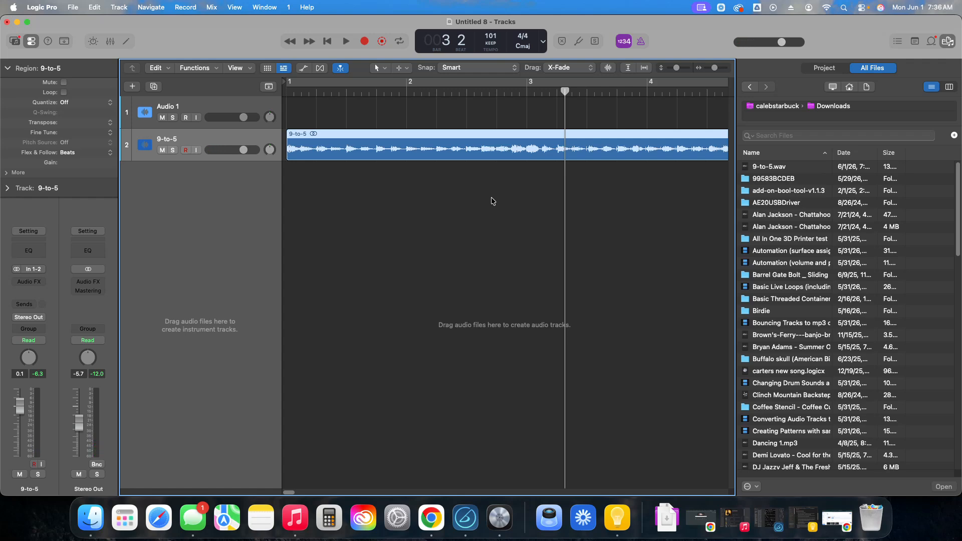
Find the Apple Loop 2-Step Calling Beat 02 under Beats, preview it, and add it on a new track at bar 1
key(o)
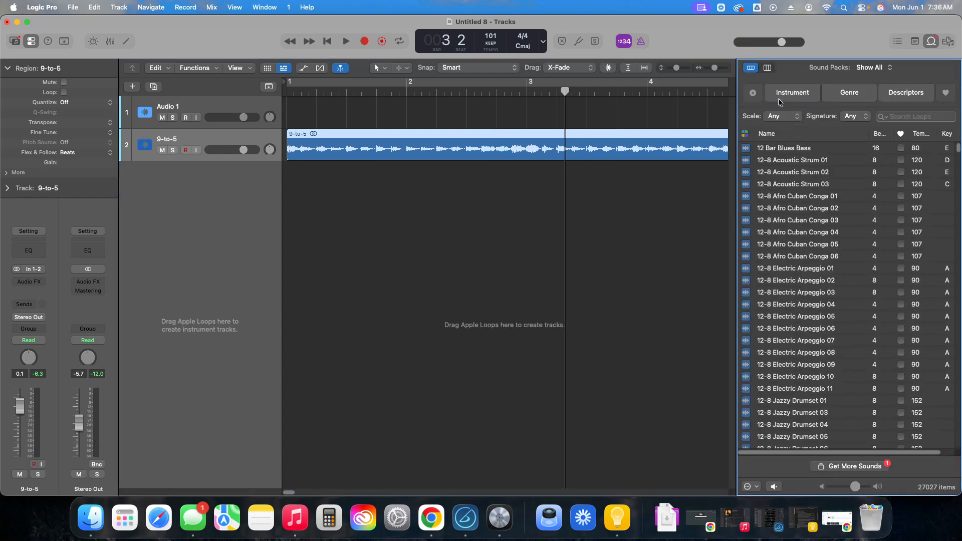
click(796, 90)
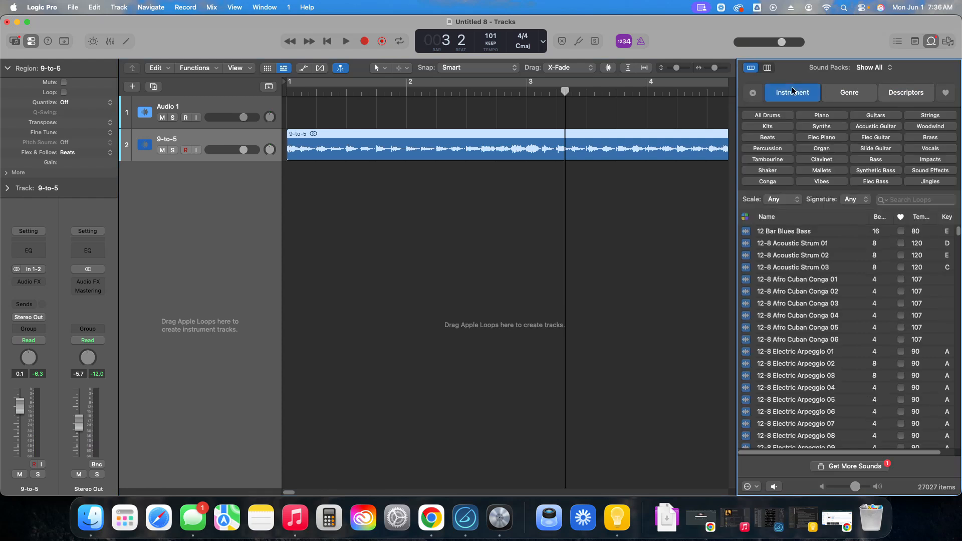
click(759, 139)
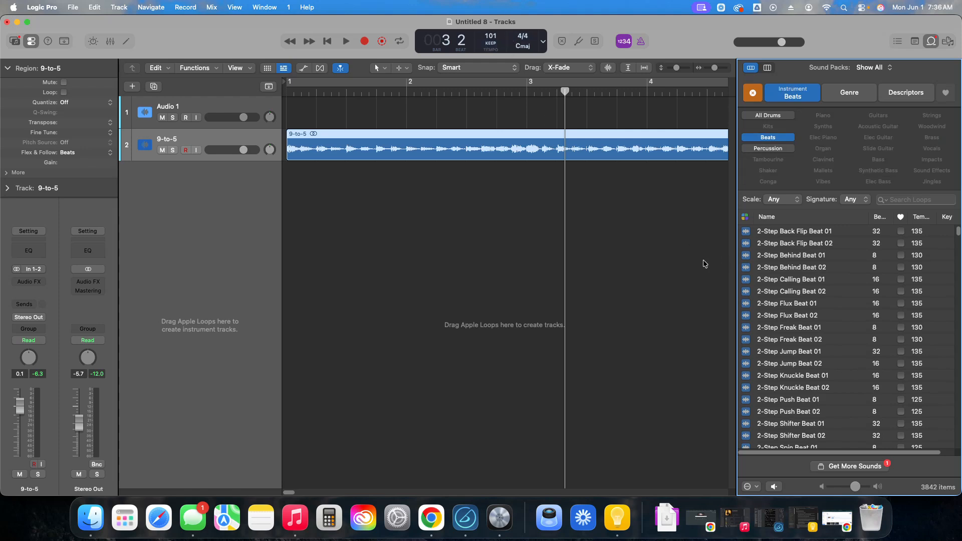
click(747, 292)
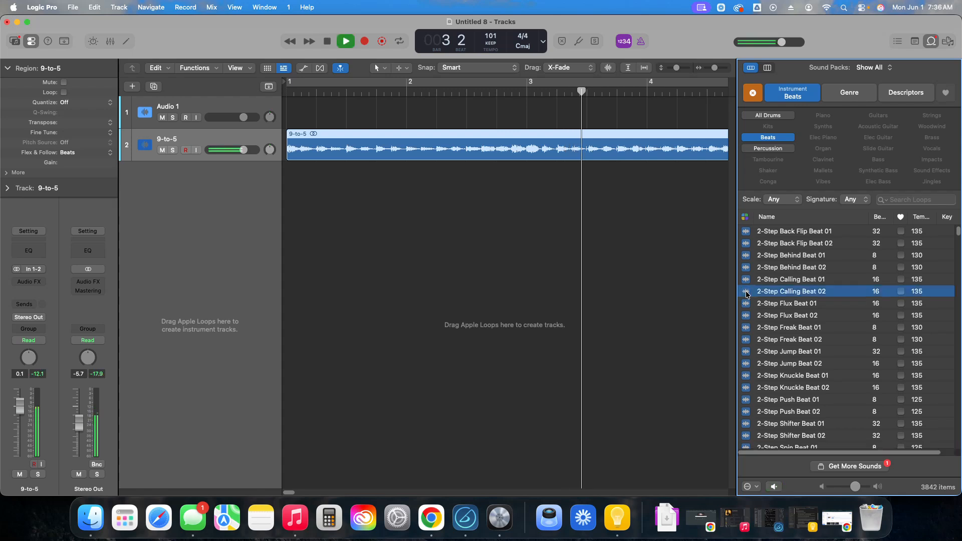
drag(747, 292, 287, 181)
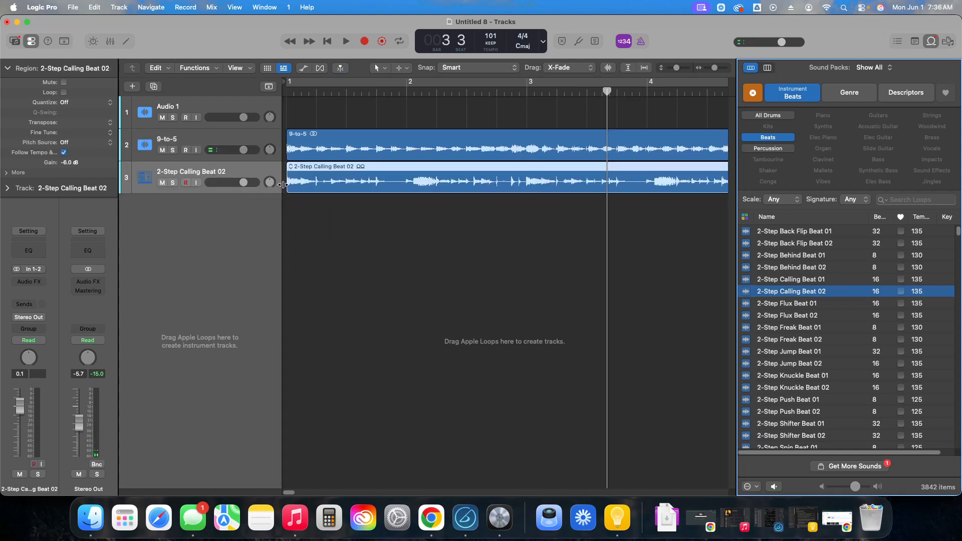
Play the 9-to-5 song together with the beat loop from bar 1, return the playhead to the start and hide the Loop Browser
drag(609, 90, 284, 75)
key(space)
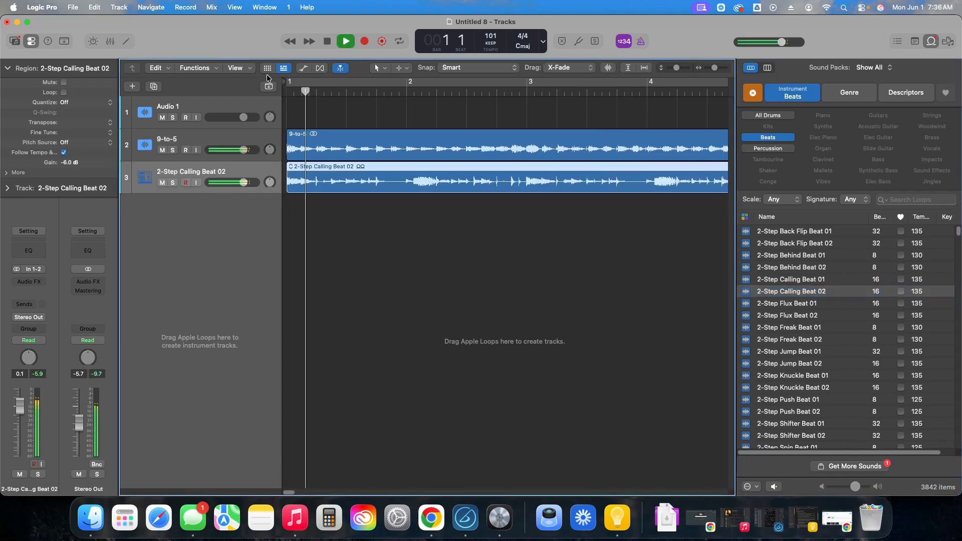
click(327, 41)
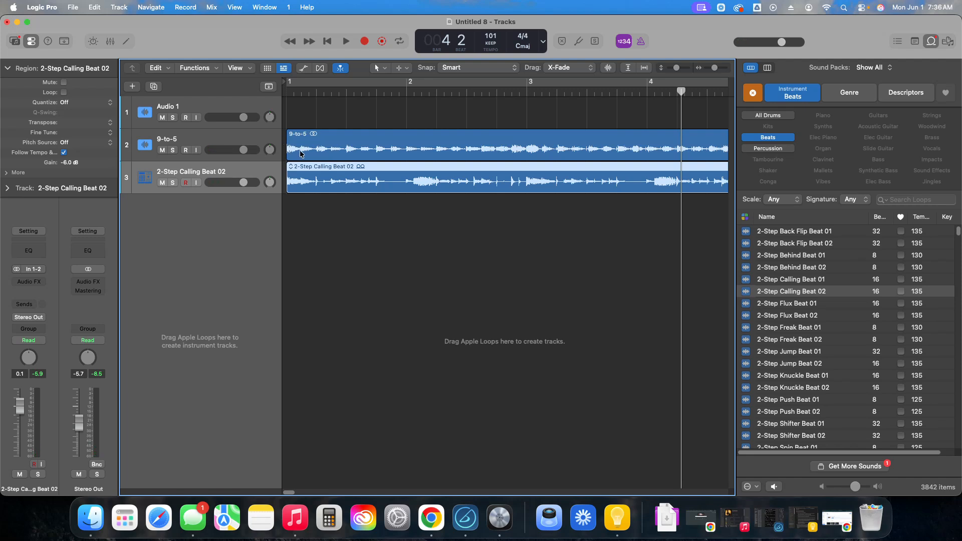
drag(679, 92, 287, 92)
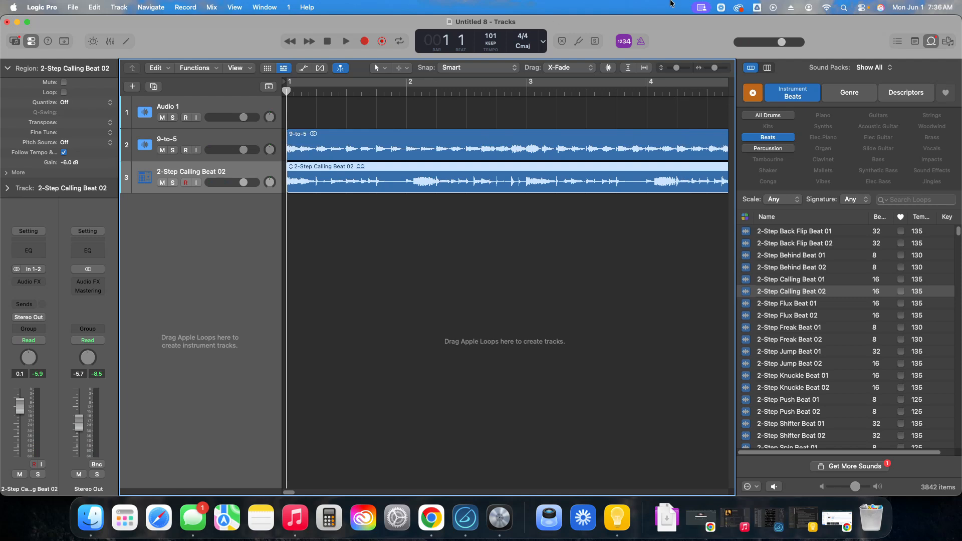
key(o)
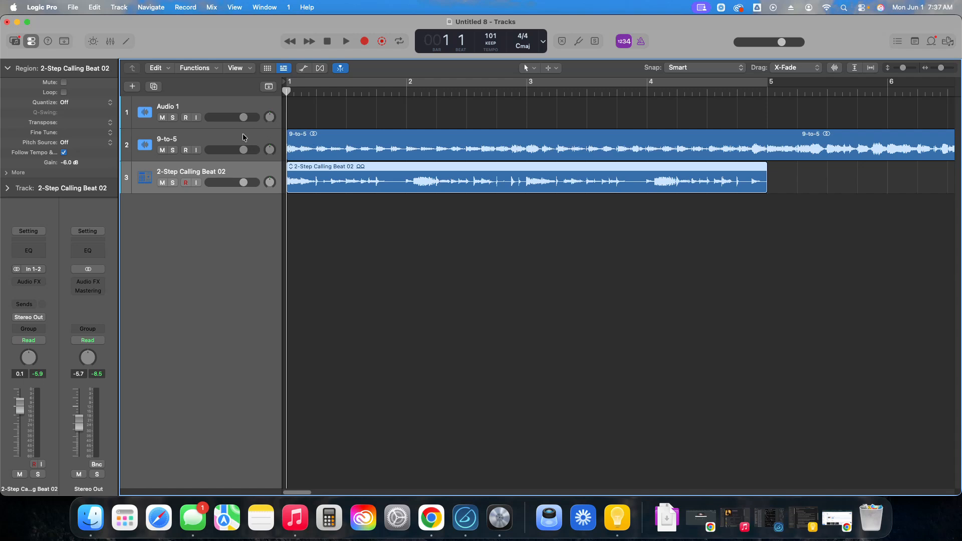
Open the Stem Splitter for the 9-to-5 region
click(317, 140)
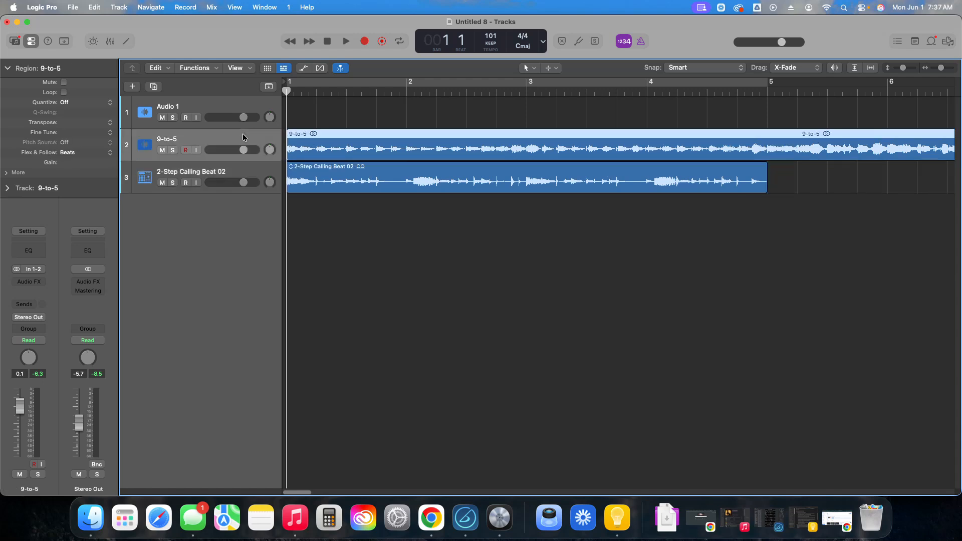
right_click(331, 145)
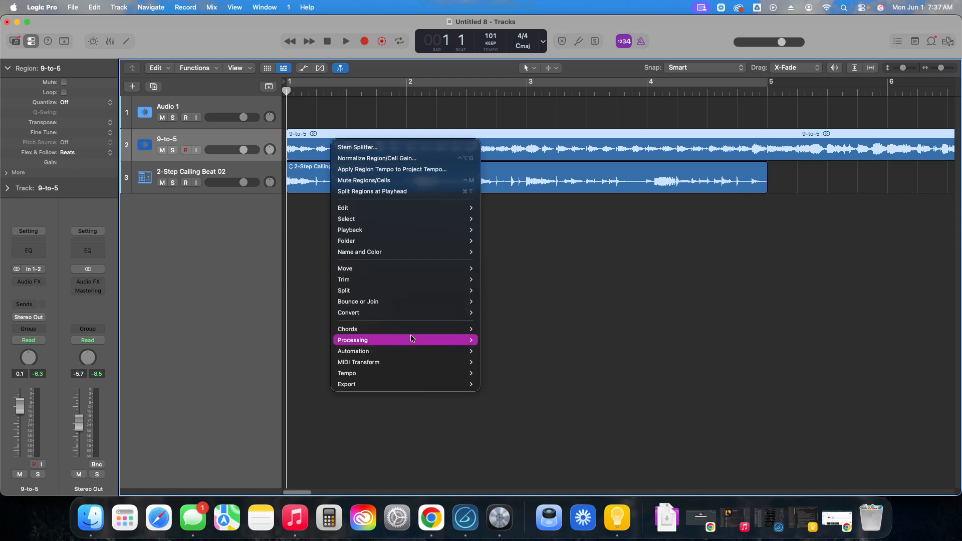
mouse_move(413, 340)
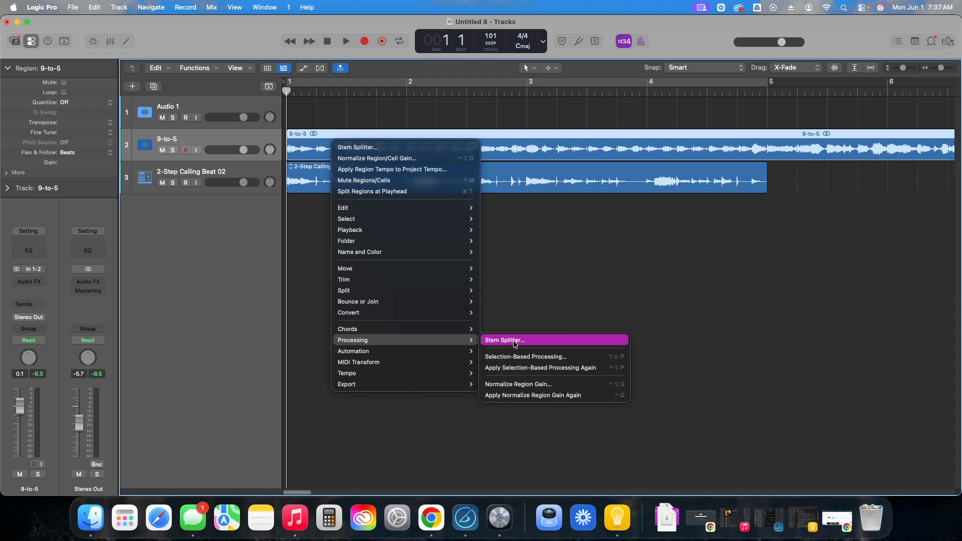
click(515, 342)
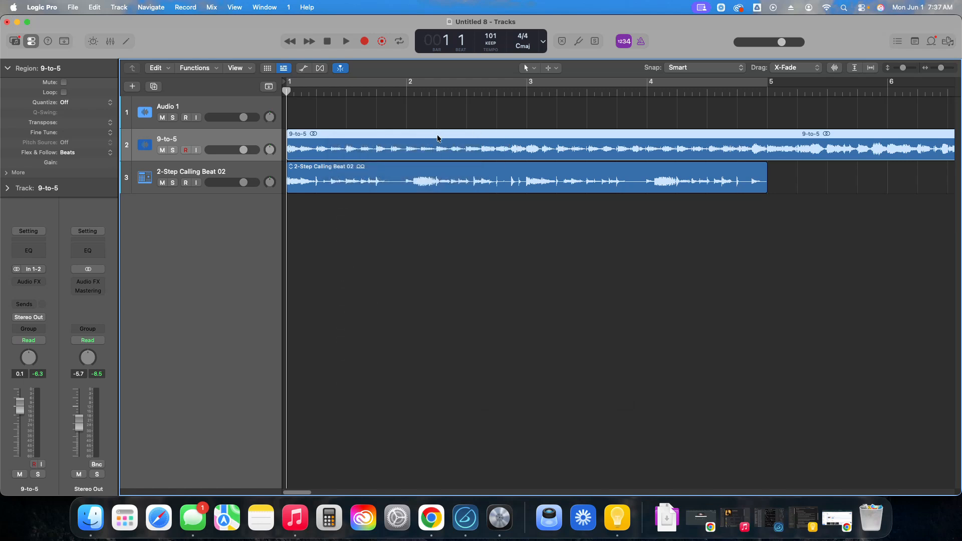
right_click(347, 145)
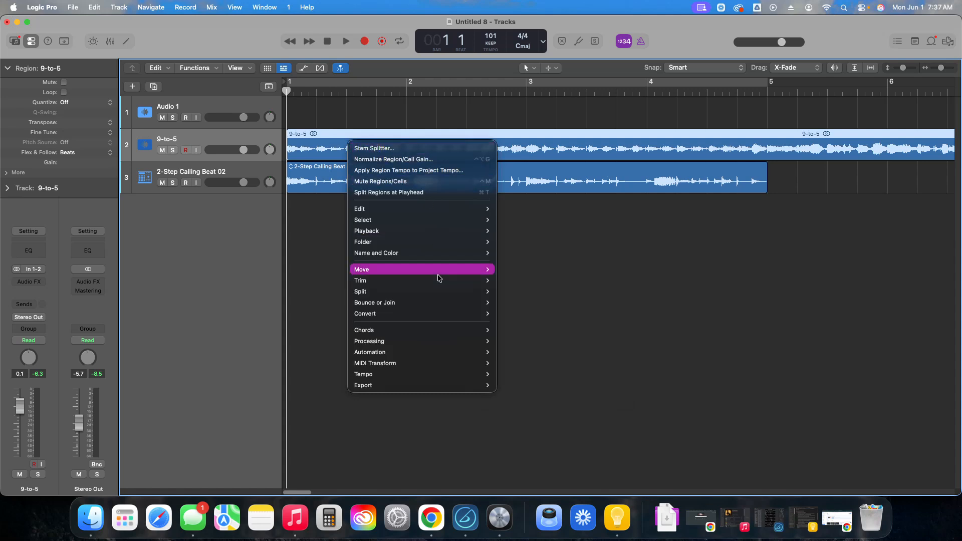
mouse_move(429, 350)
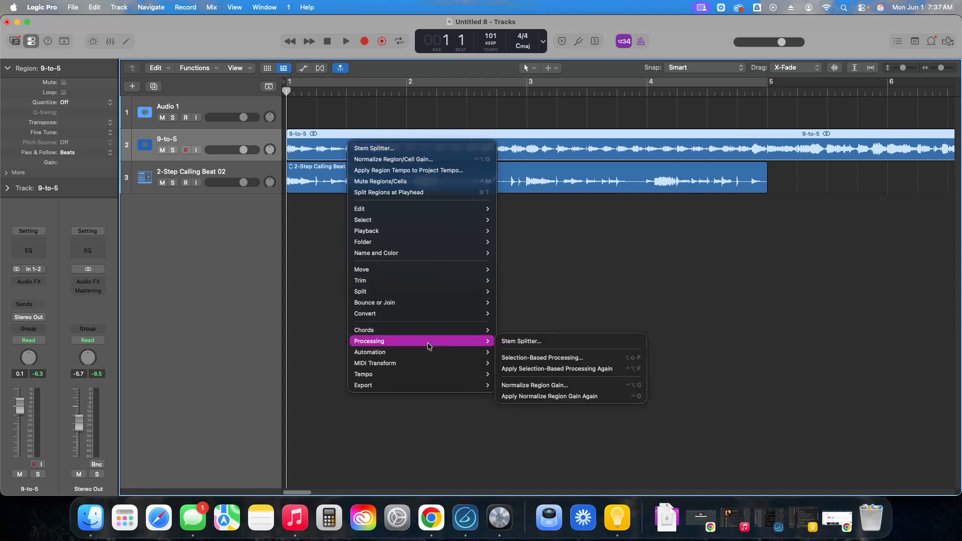
click(508, 342)
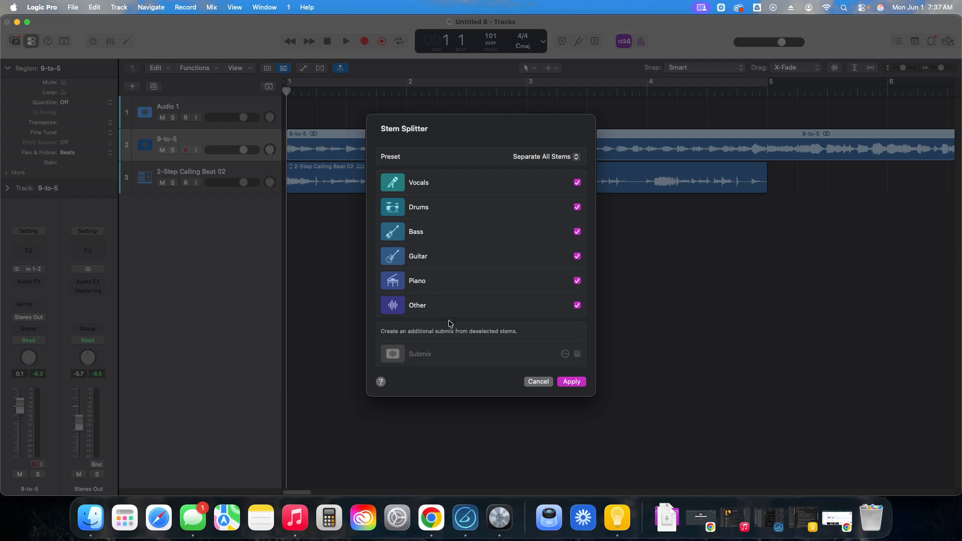
Deselect every stem except Vocals and try the additional Instrumental submix on and off
click(578, 207)
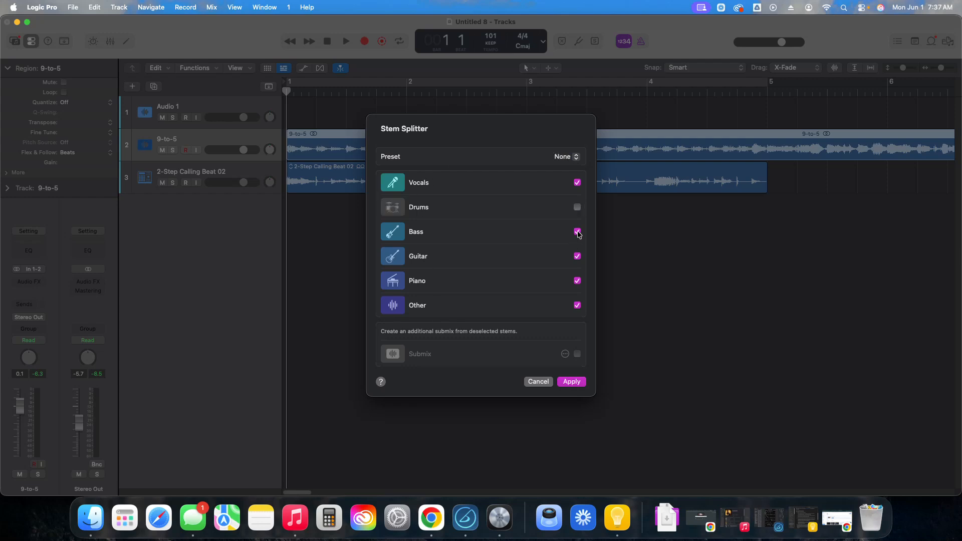
click(577, 232)
click(577, 281)
click(577, 256)
click(578, 305)
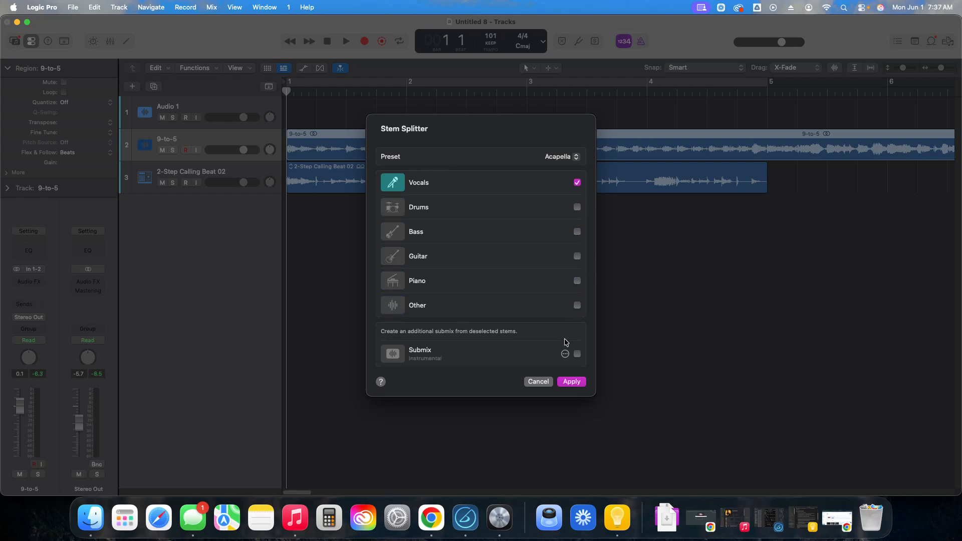
click(578, 353)
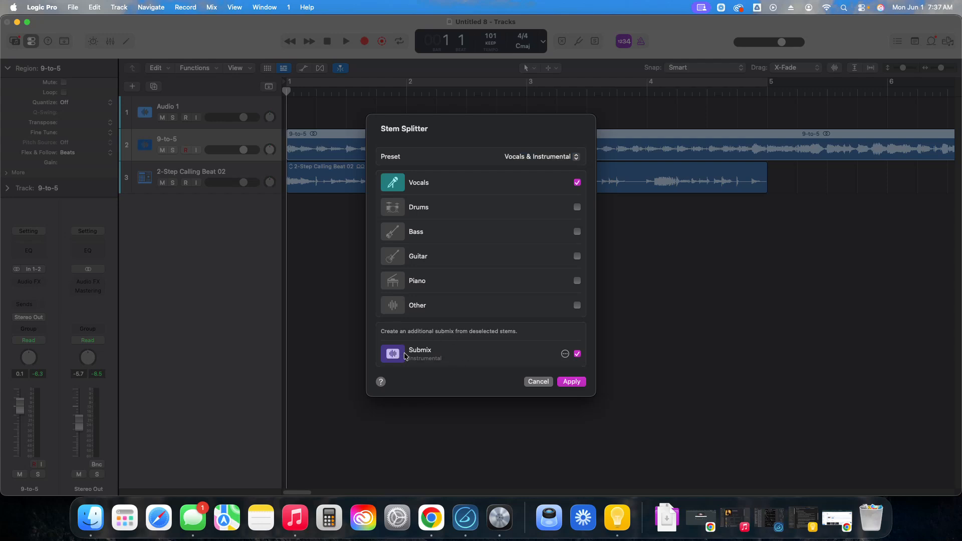
click(578, 354)
Include the Drums, Bass, Guitar, Piano and Other stems along with Vocals and apply the stem split
click(577, 207)
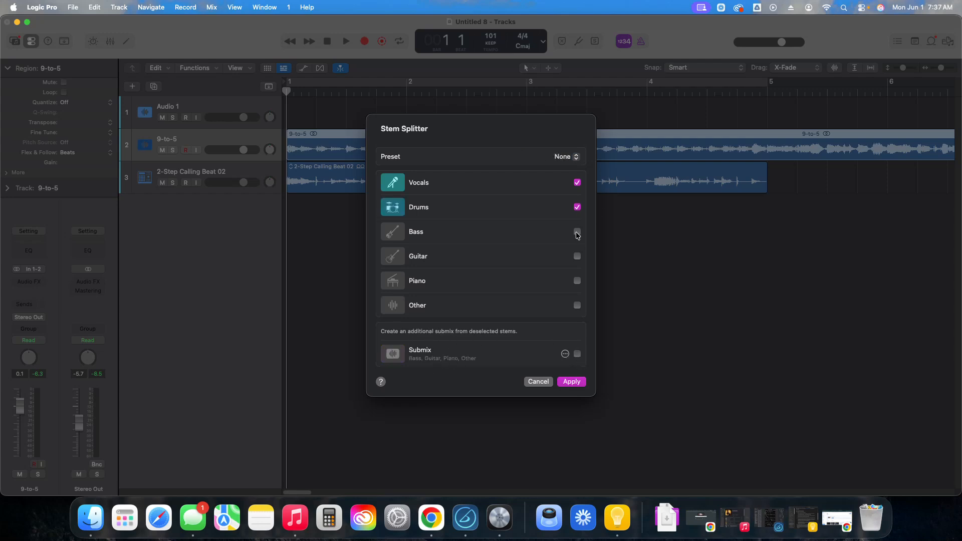
click(578, 232)
click(577, 256)
click(577, 281)
click(578, 305)
click(577, 381)
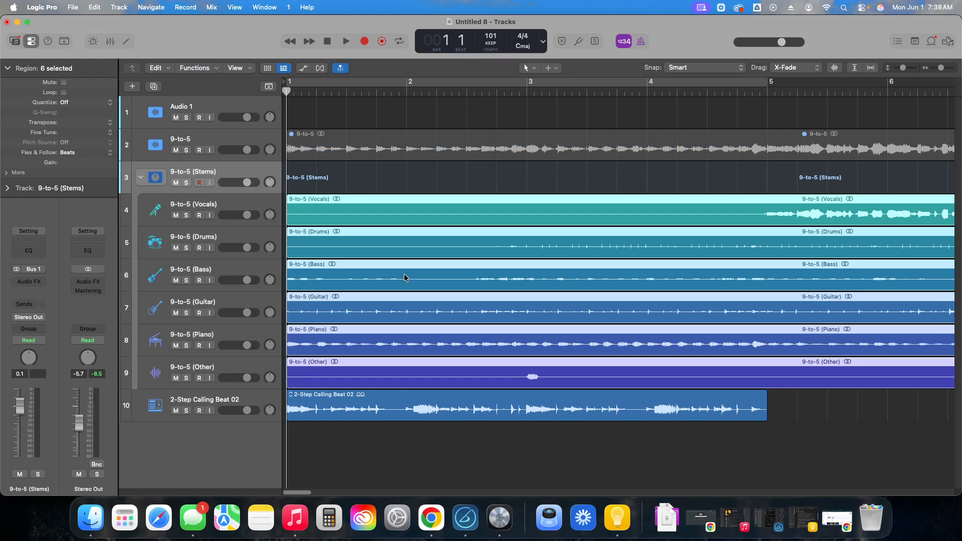
Look over the full length of the separated 9-to-5 stems, going through the tracks from Vocals to Other
key(super+Left)
key(super+Left)
key(super+Left)
key(super+Left)
key(super+Left)
key(super+Left)
key(super+Left)
key(super+Right)
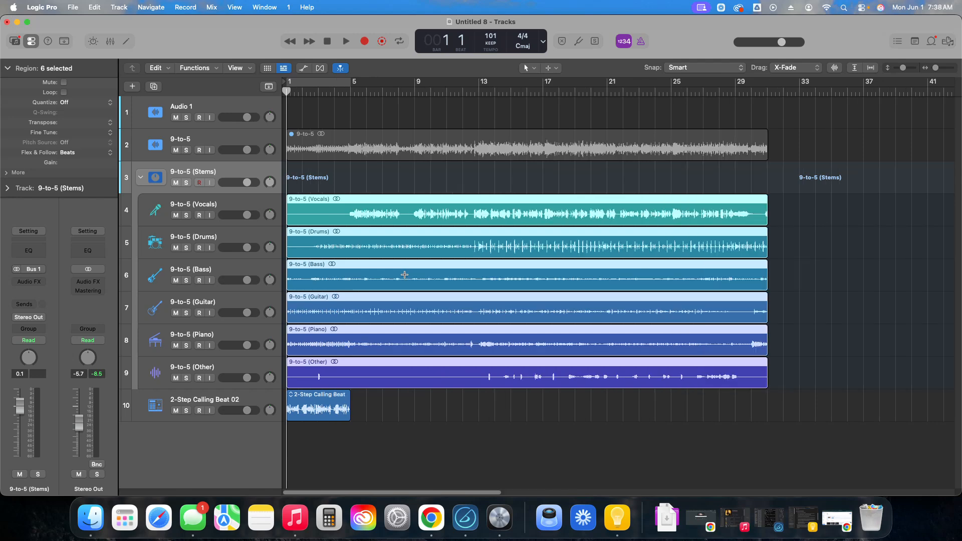
click(192, 207)
click(254, 238)
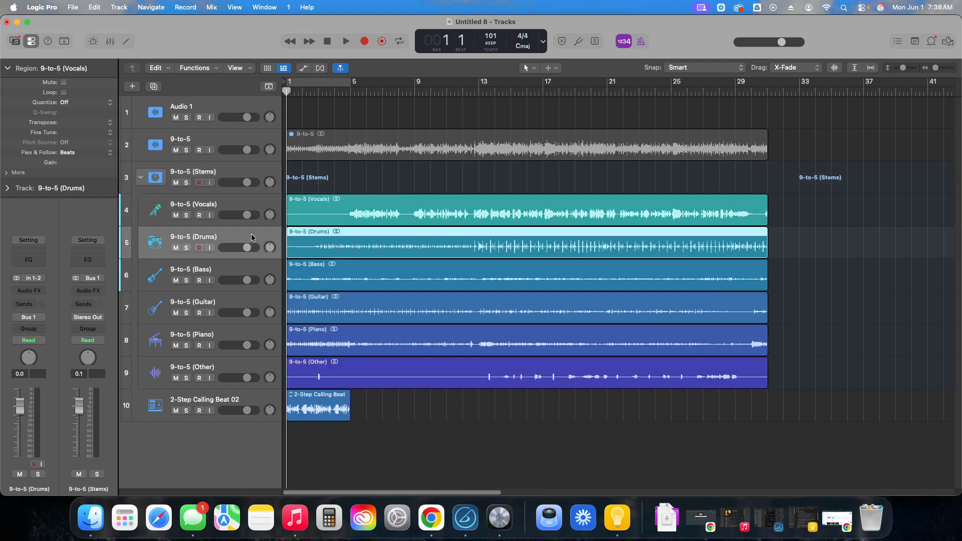
click(242, 268)
click(232, 302)
click(236, 335)
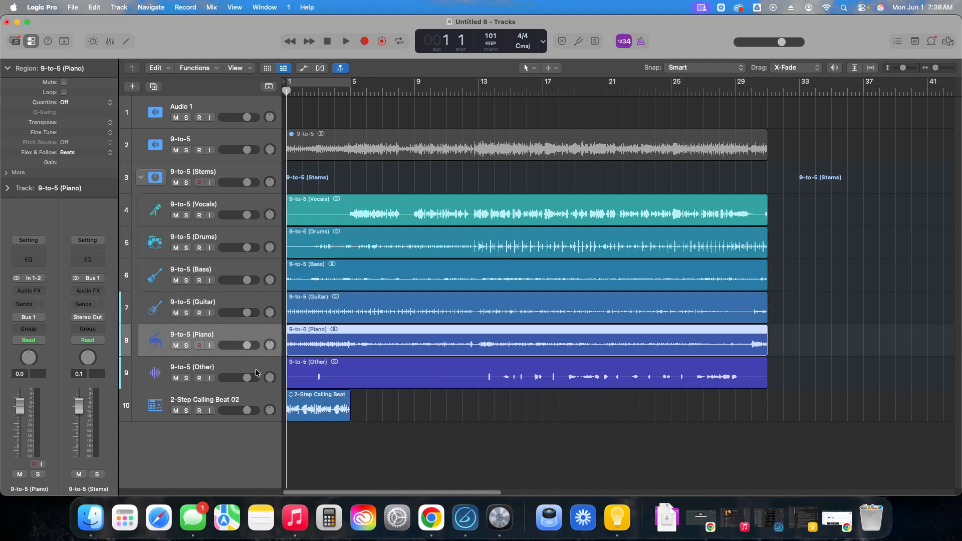
click(256, 372)
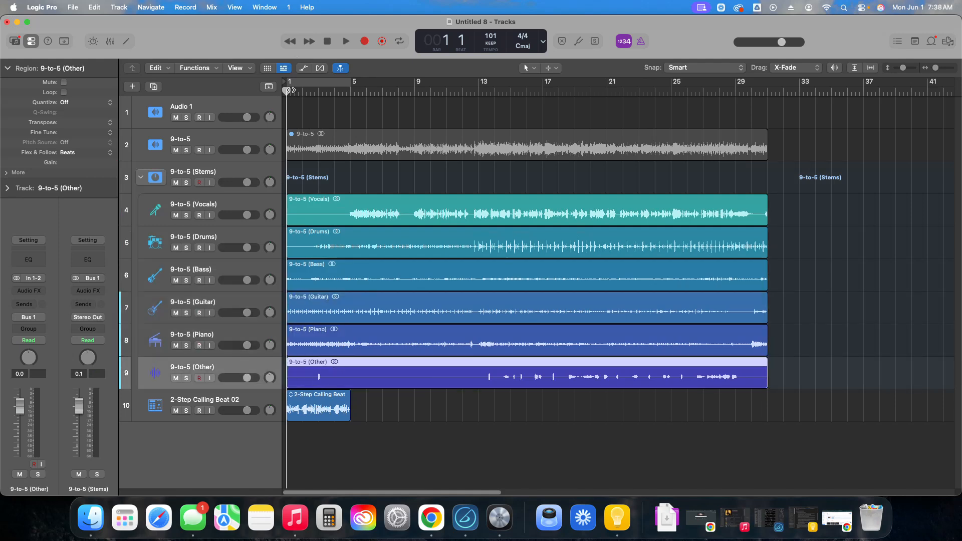
Listen to the 9-to-5 (Other) stem in solo, turn its solo off and return the playhead to bar 1
drag(288, 90, 314, 94)
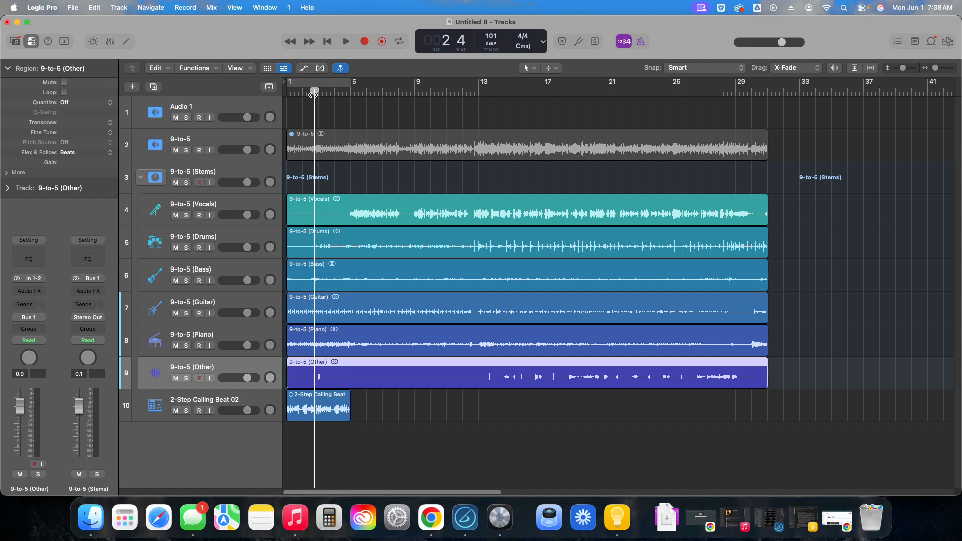
click(187, 378)
key(space)
key(space)
click(186, 379)
key(space)
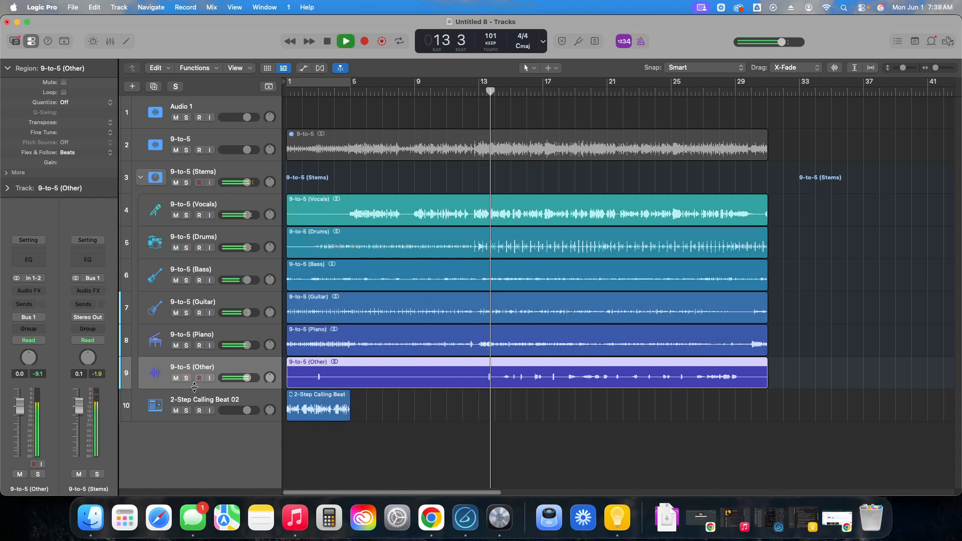
click(187, 379)
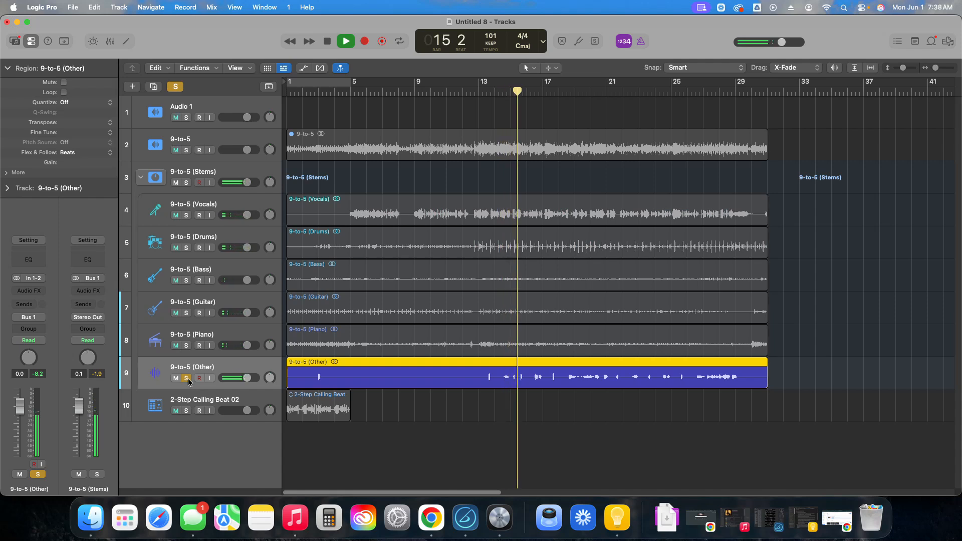
key(space)
click(187, 379)
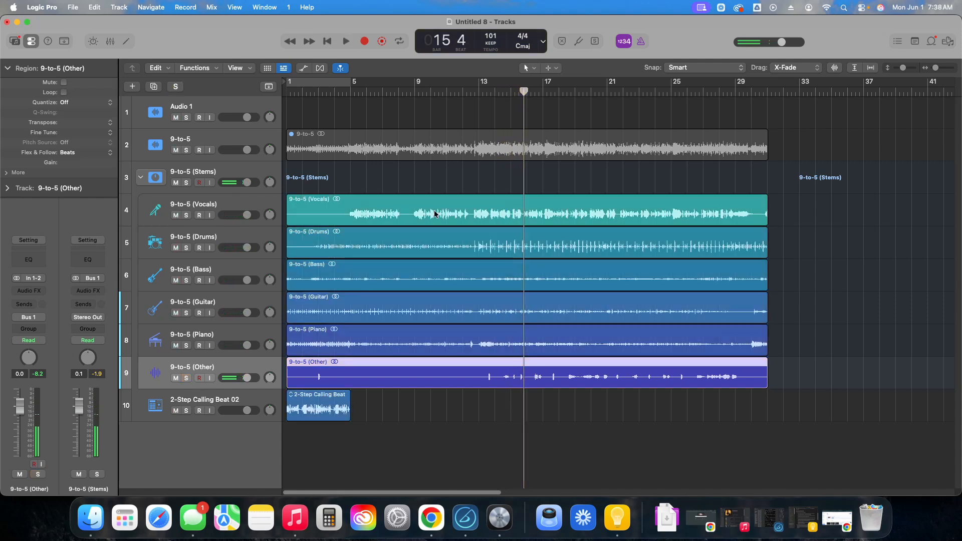
drag(524, 91, 259, 124)
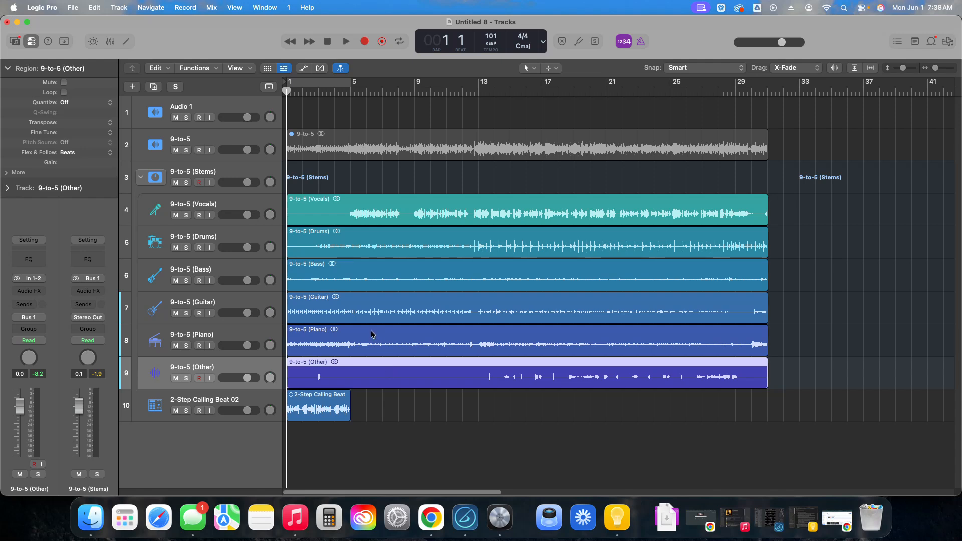
Loop the 2-Step Calling Beat 02 region to the end of the 9-to-5 stems and mute the Drums stem
click(331, 418)
drag(350, 397, 767, 405)
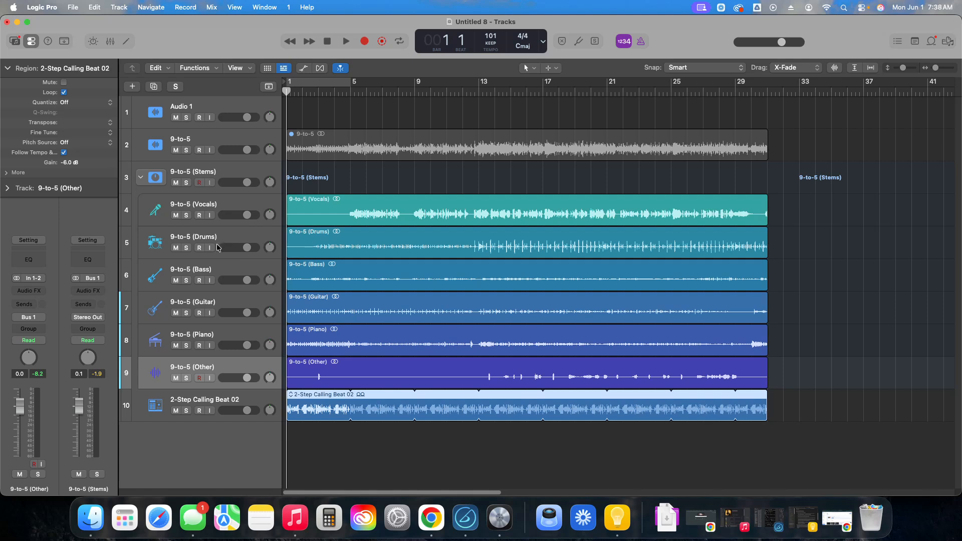
click(176, 248)
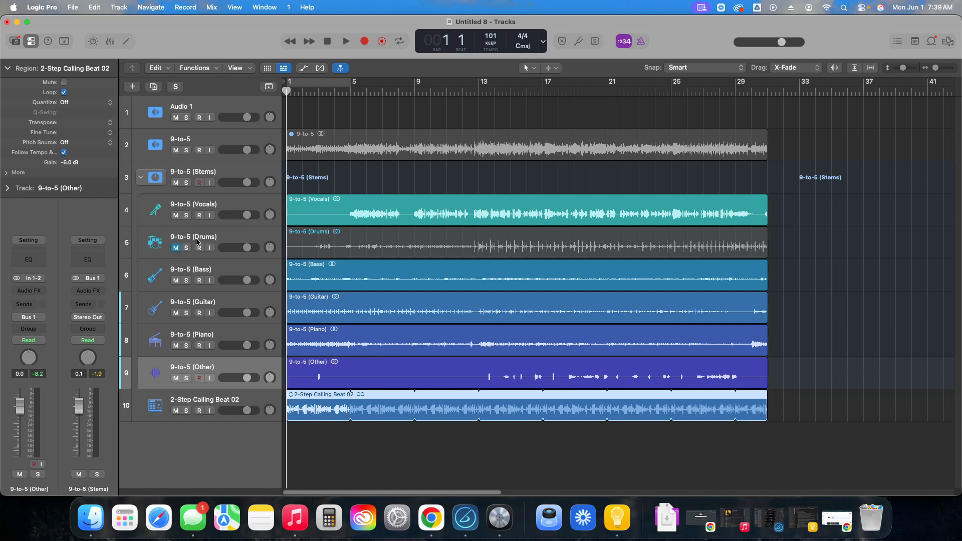
Play the stems from bar 1 with the looped beat replacing the muted drums, and stop playback
key(space)
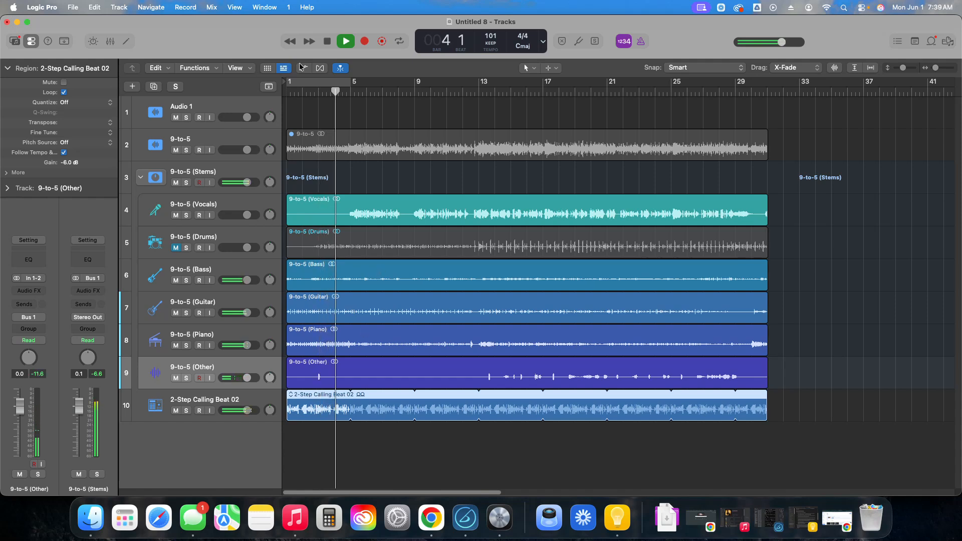
click(326, 42)
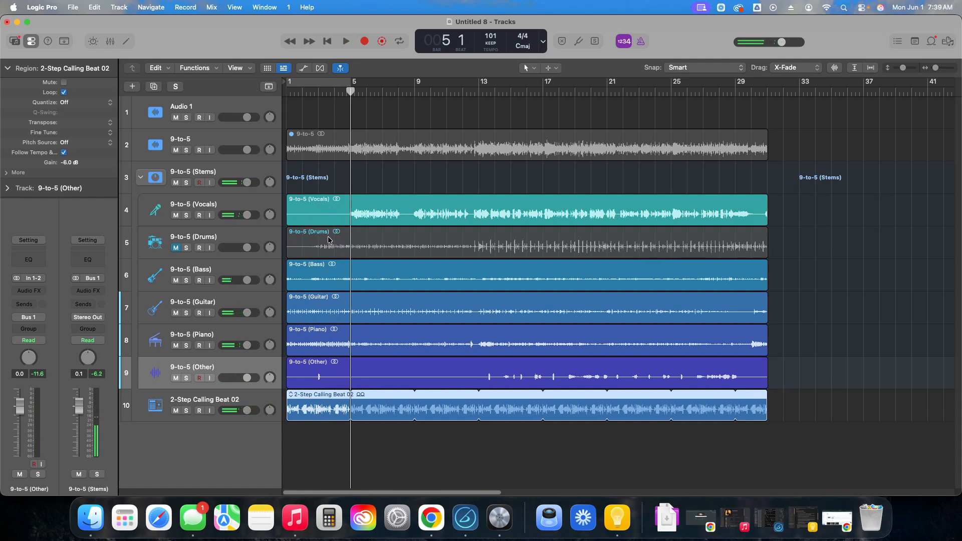
click(356, 304)
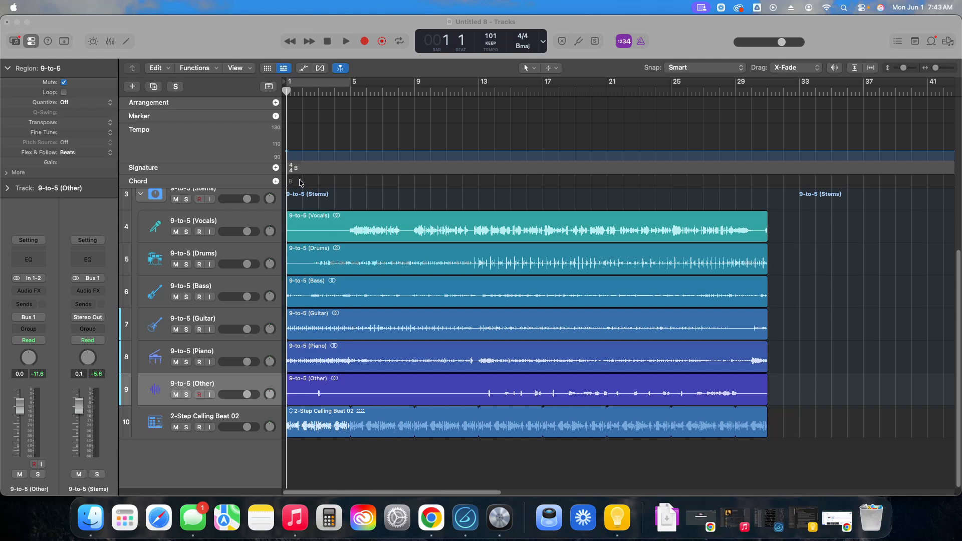
Create a Session Player bass track with the Bass Player in Disco Slap style and close its editor
click(210, 450)
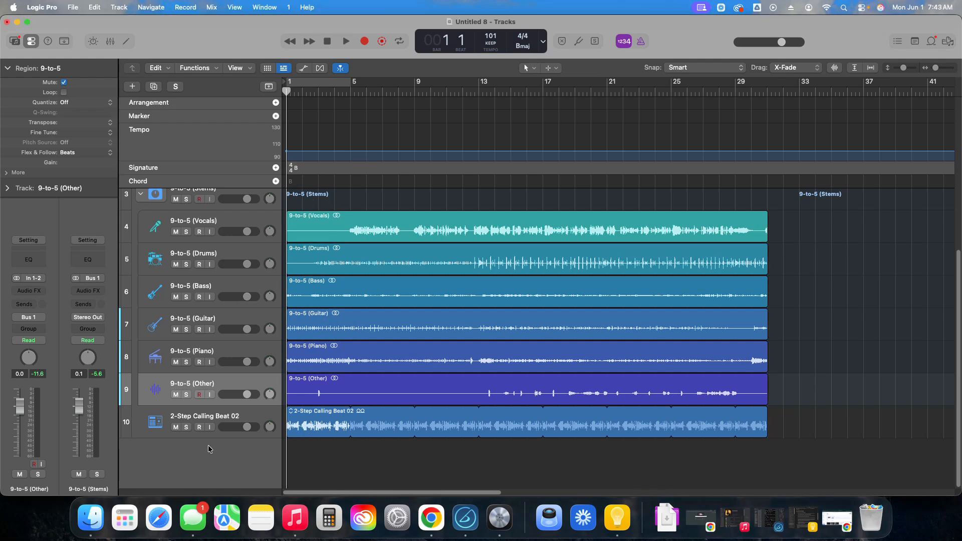
click(132, 88)
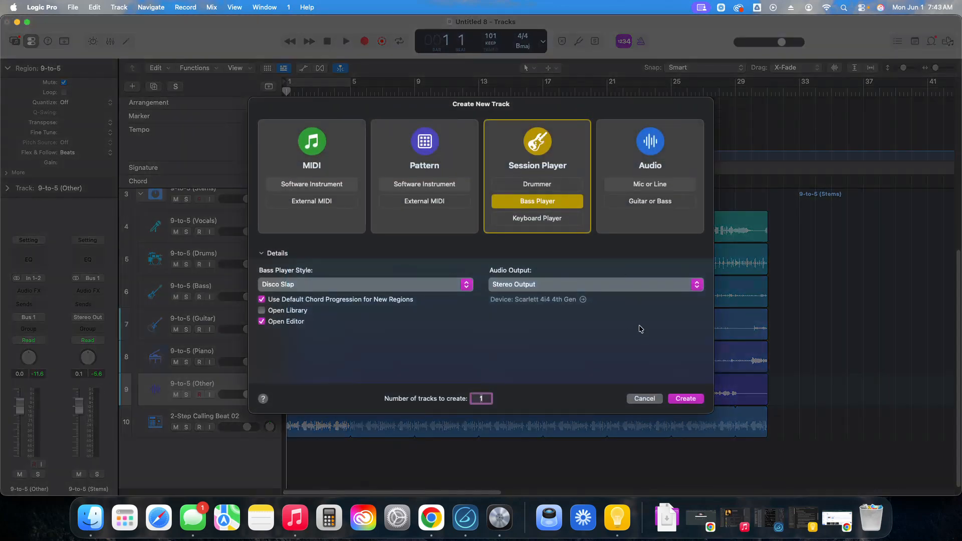
click(695, 400)
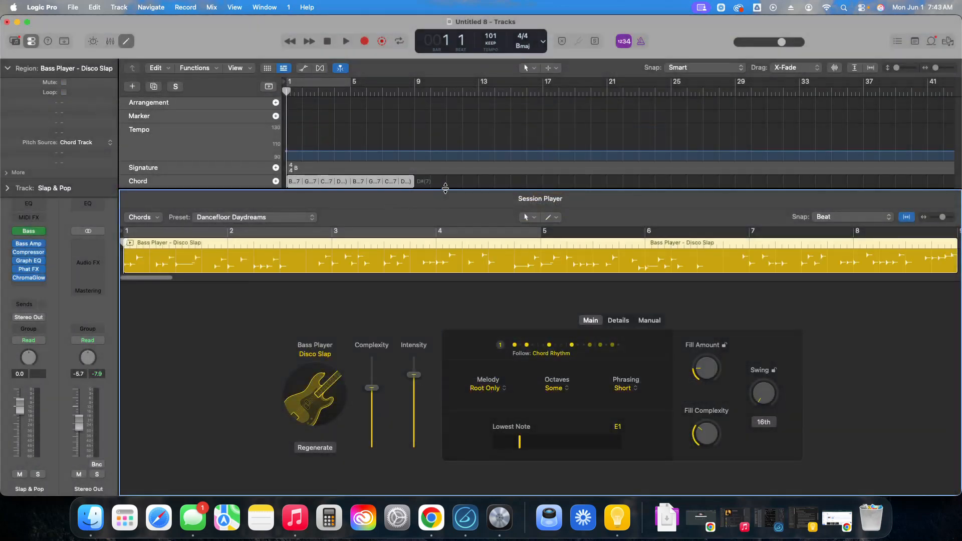
drag(445, 195, 436, 315)
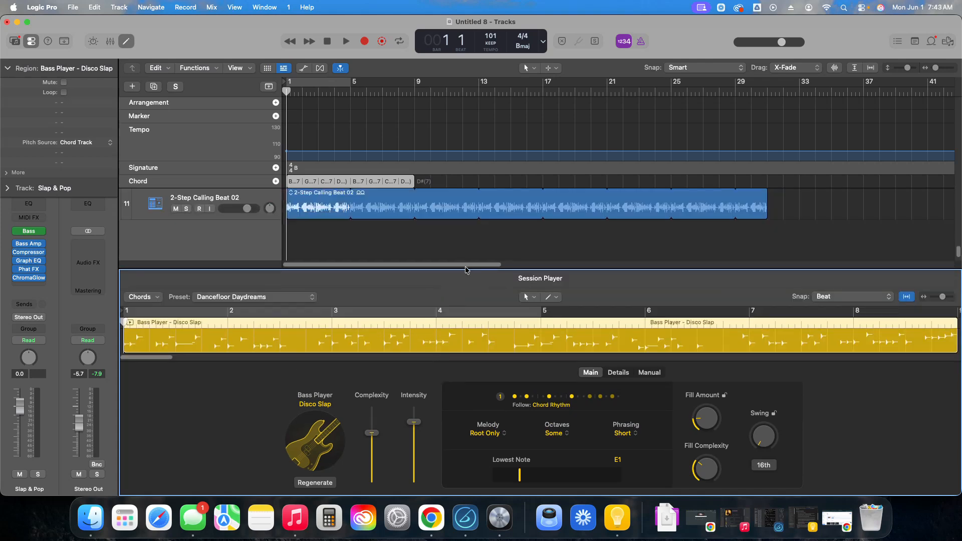
key(e)
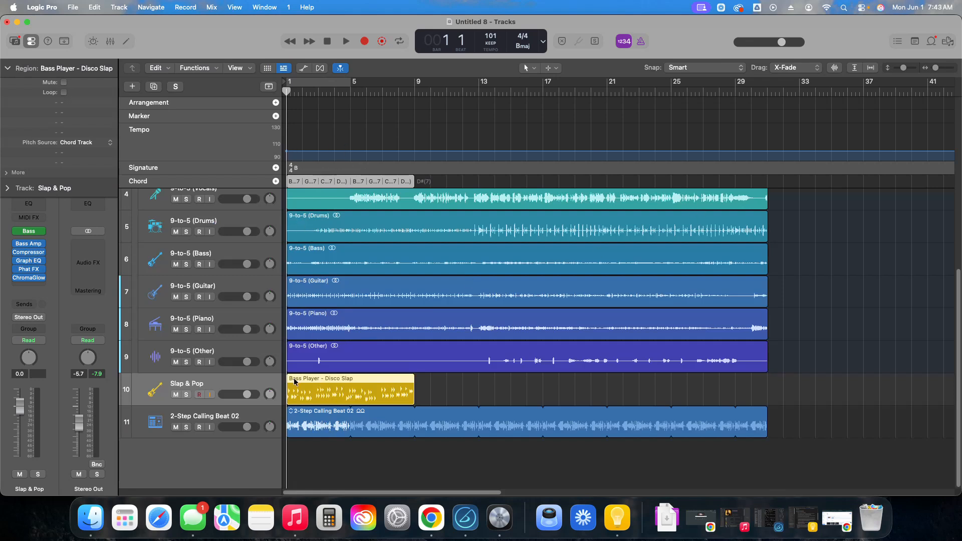
Delete the Slap & Pop bass track with its region and clear the default chord progression from the Chord track
key(super+BackSpace)
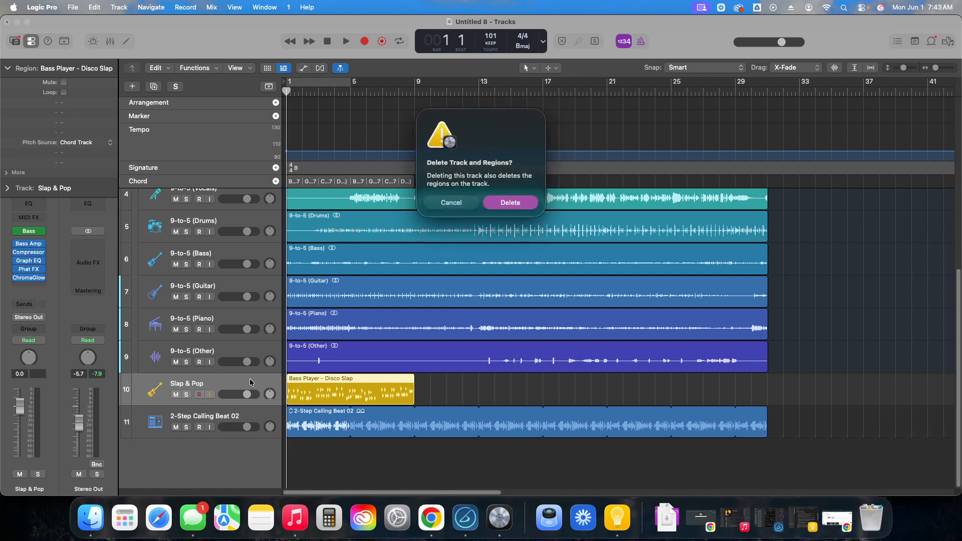
key(Return)
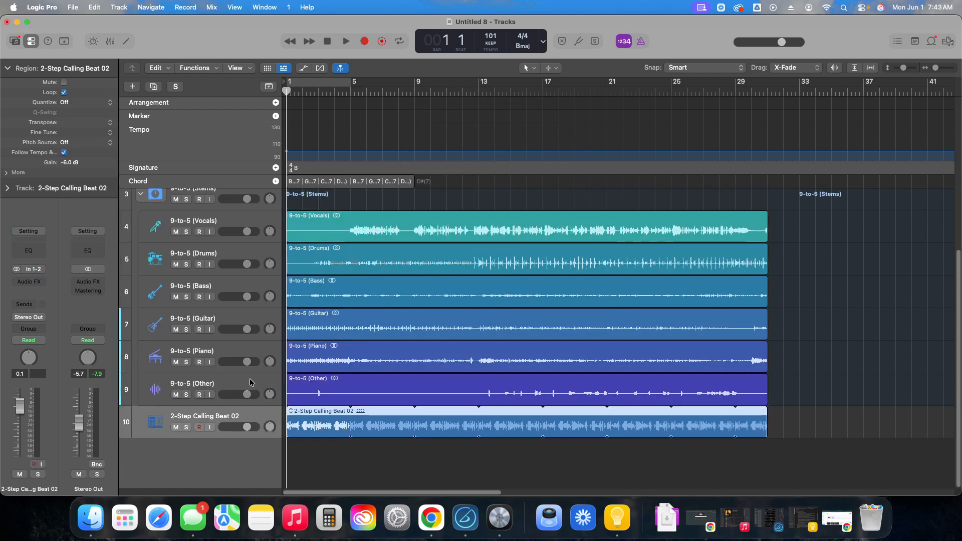
click(406, 184)
key(BackSpace)
click(377, 169)
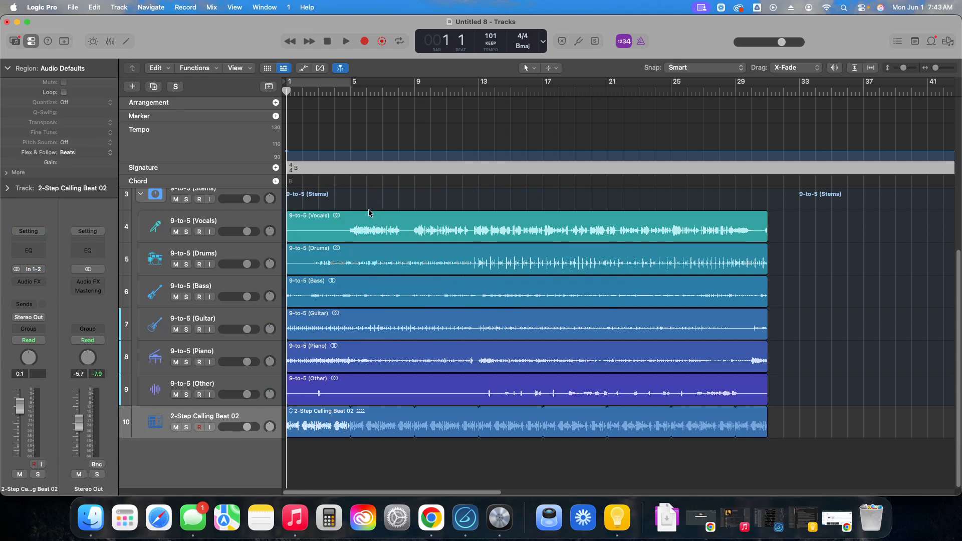
click(315, 180)
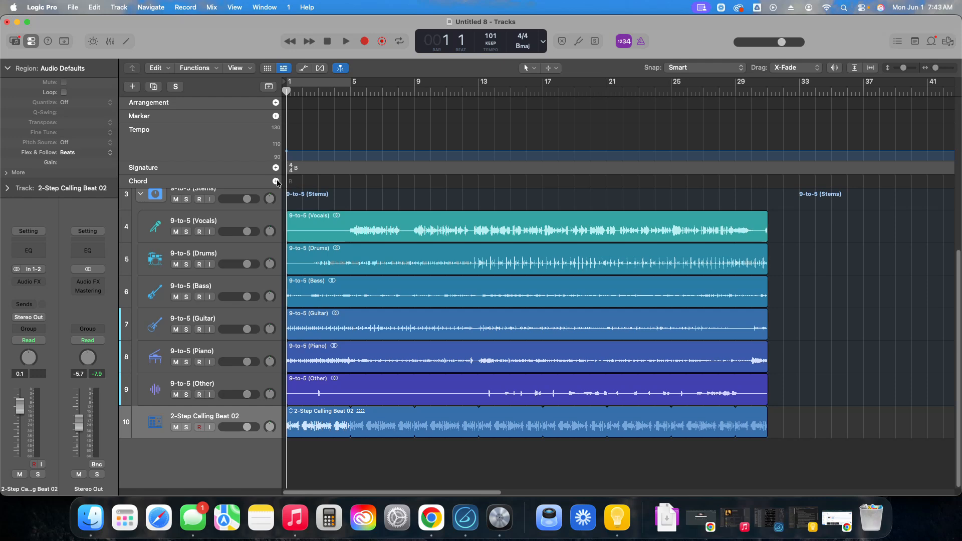
click(277, 183)
click(378, 196)
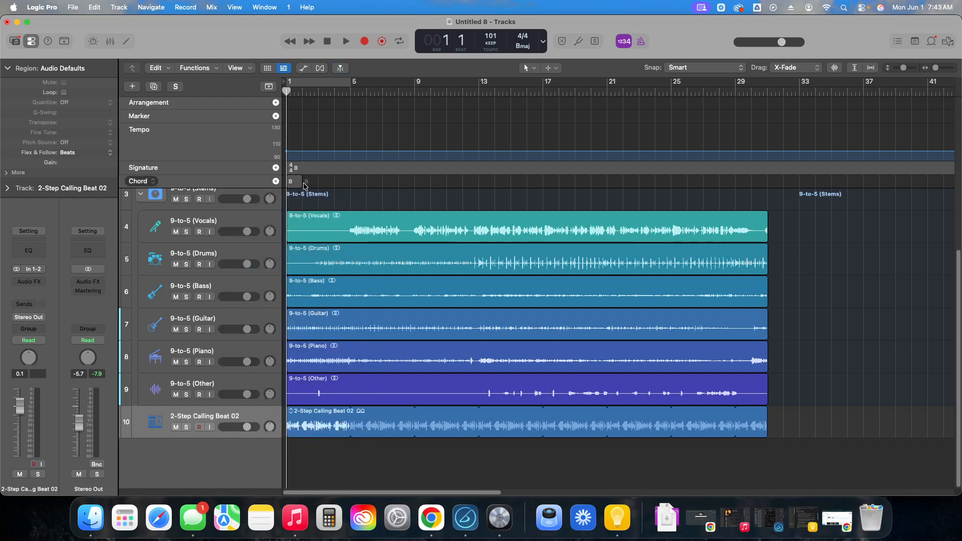
click(297, 183)
key(BackSpace)
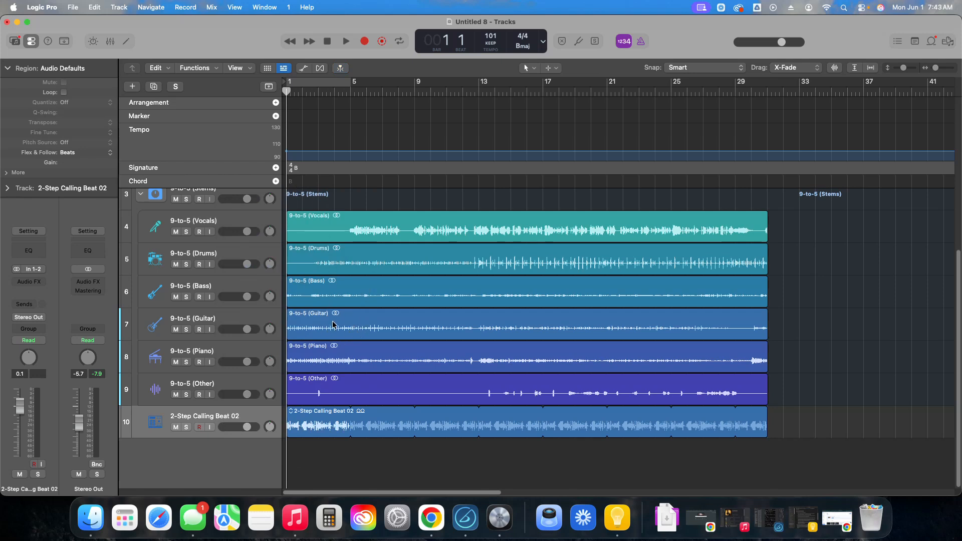
key(super+f)
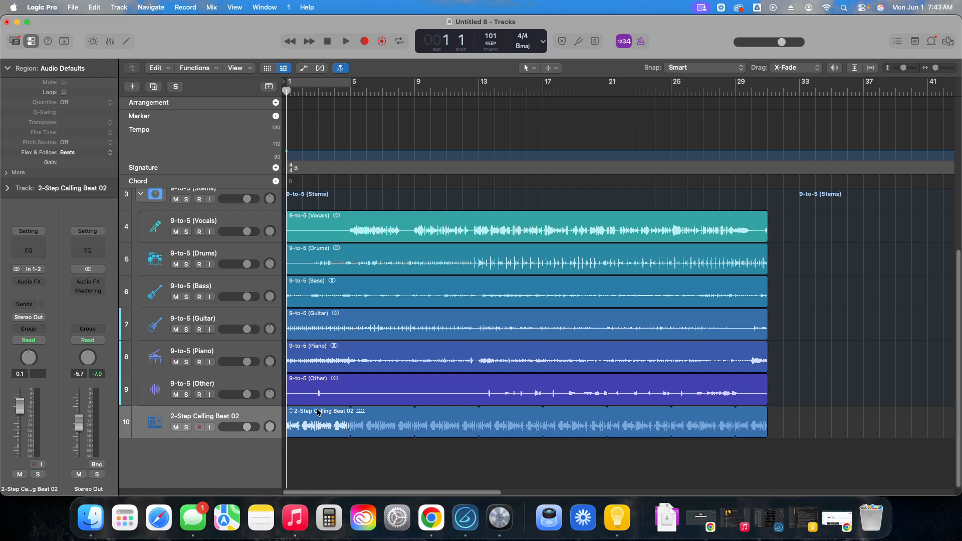
Fill the Chord and Signature tracks with the chords and keys analyzed from the 9-to-5 (Piano) region
click(309, 361)
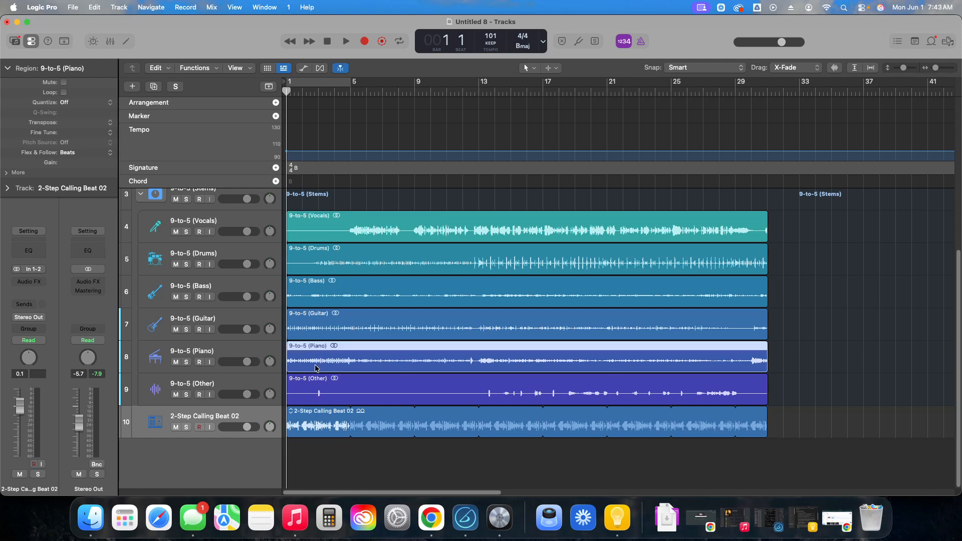
drag(319, 349, 307, 182)
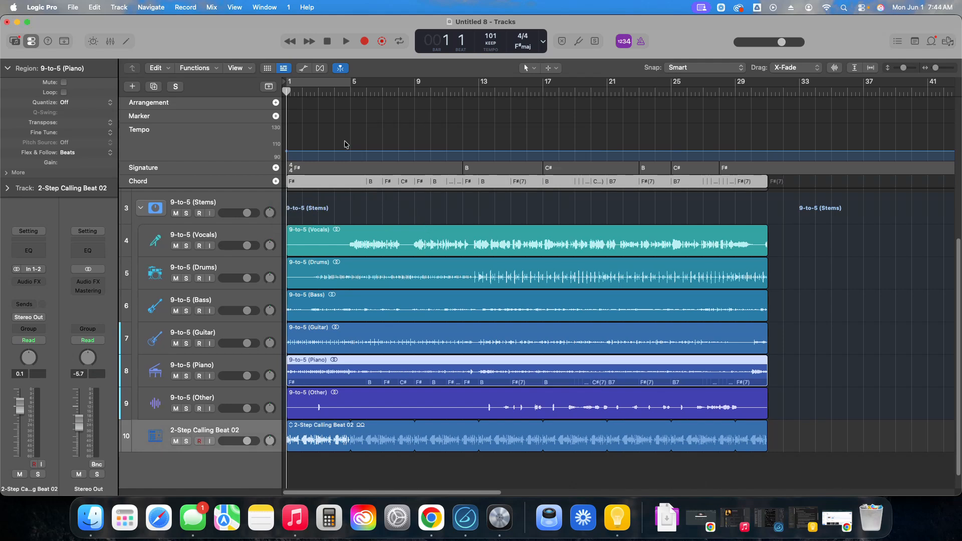
click(724, 170)
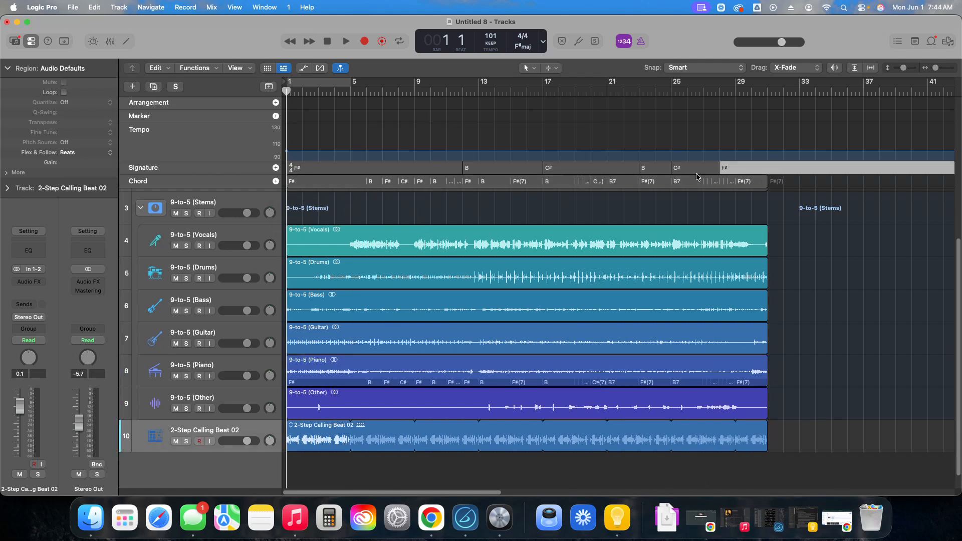
scroll(301, 451, down, 2)
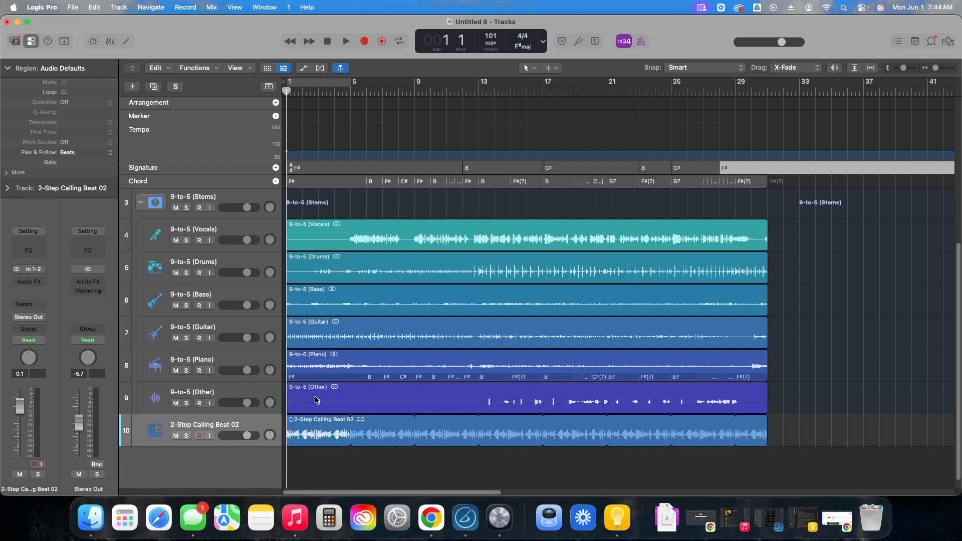
click(319, 452)
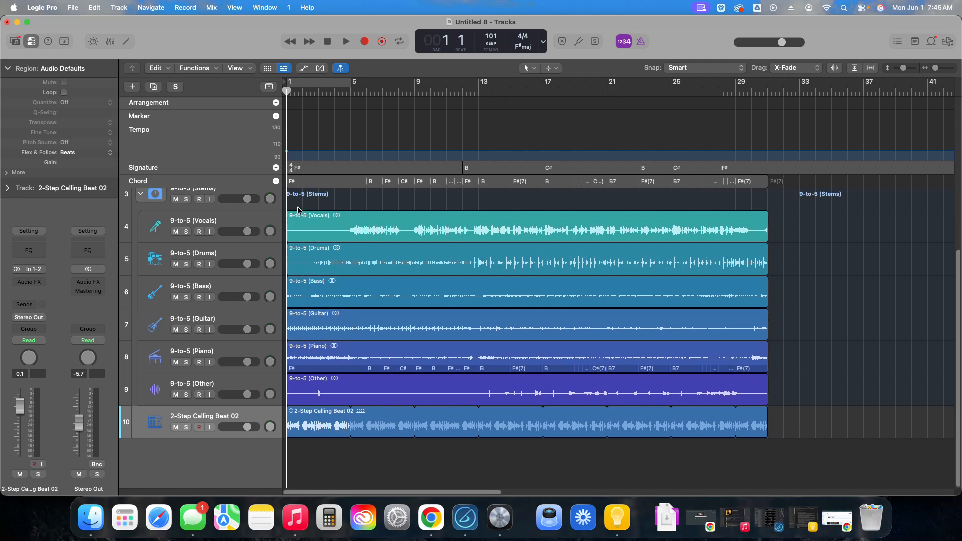
Create one Session Player track below the beat using the Bass Player with the Disco Slap style, and close its editor
double_click(227, 450)
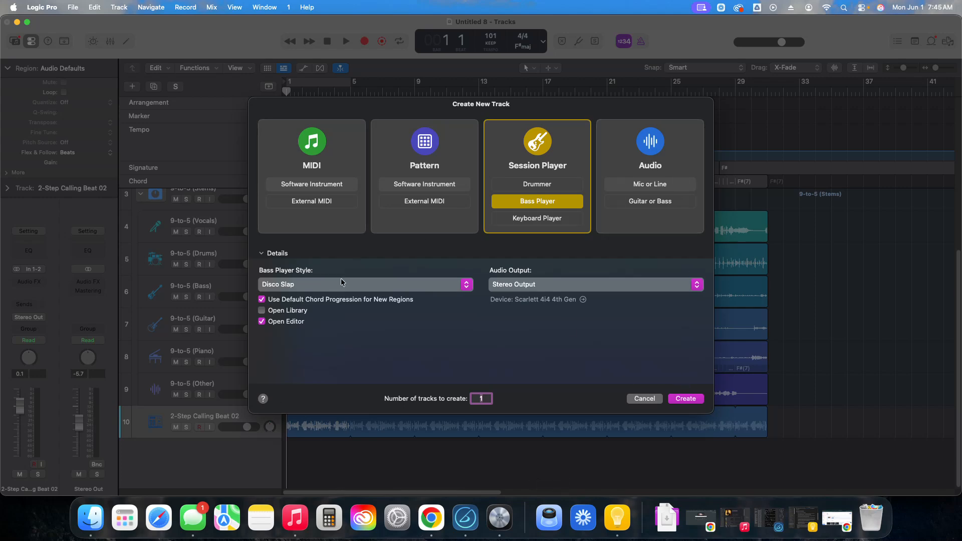
click(686, 399)
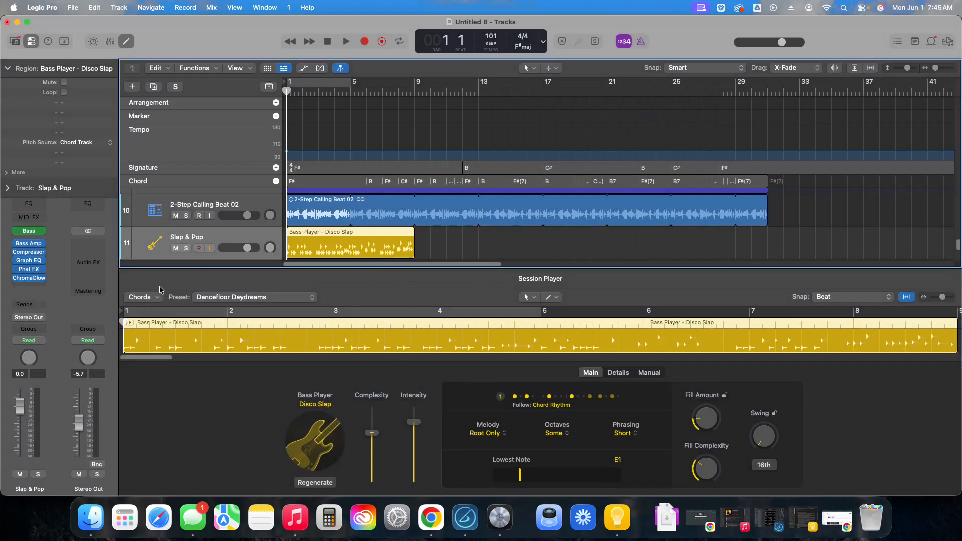
key(e)
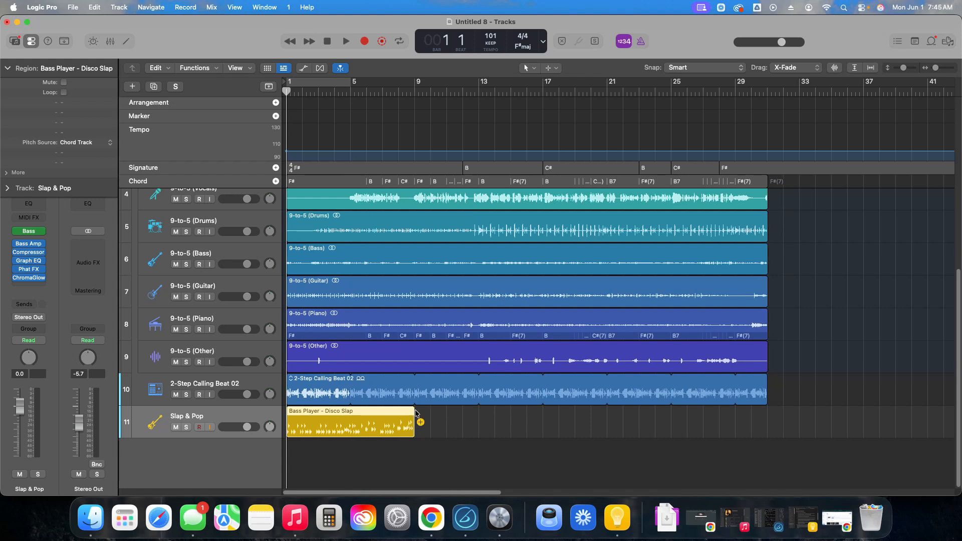
Add three more Bass Player regions on the Slap & Pop track, extending the bass part from bar 9 to bar 33
click(425, 426)
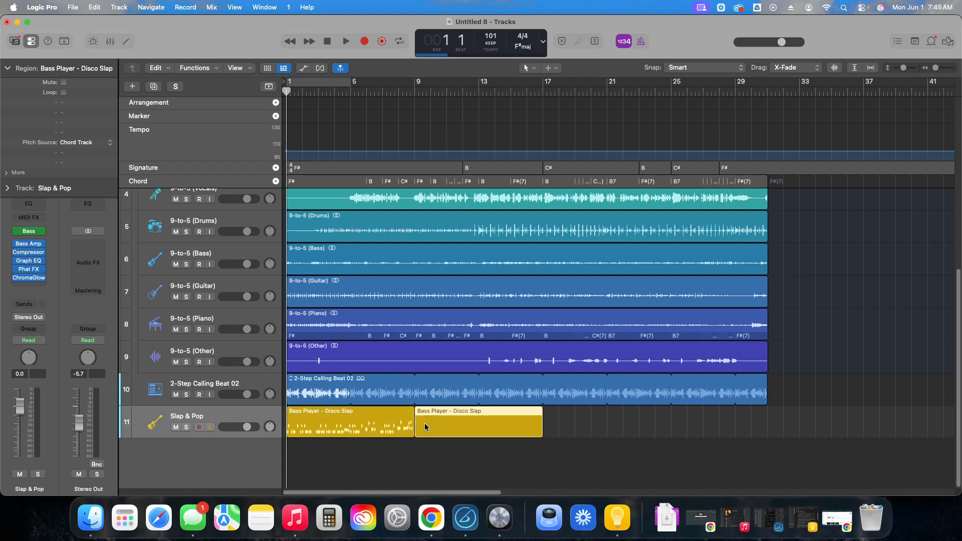
click(547, 425)
click(677, 424)
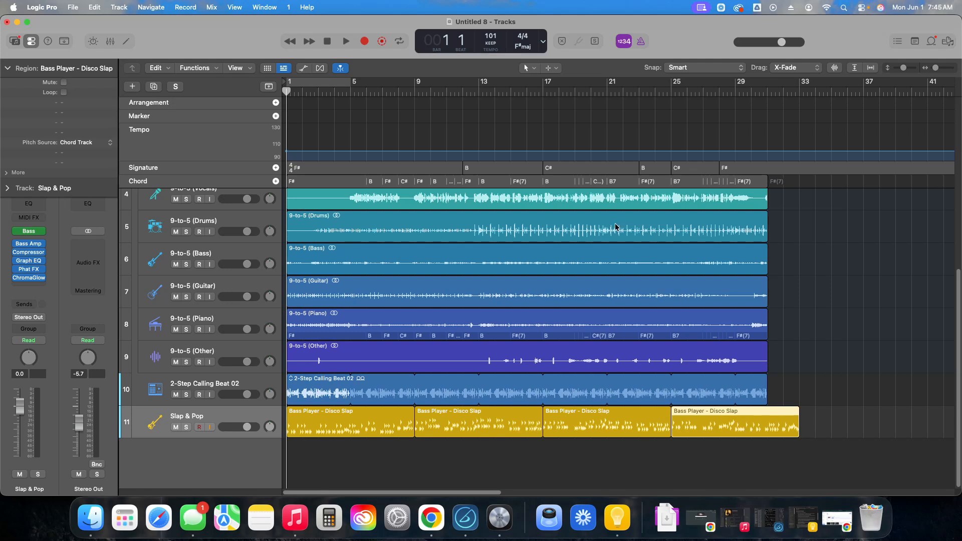
Mute the 9-to-5 (Bass) and 9-to-5 (Drums) stems
click(176, 264)
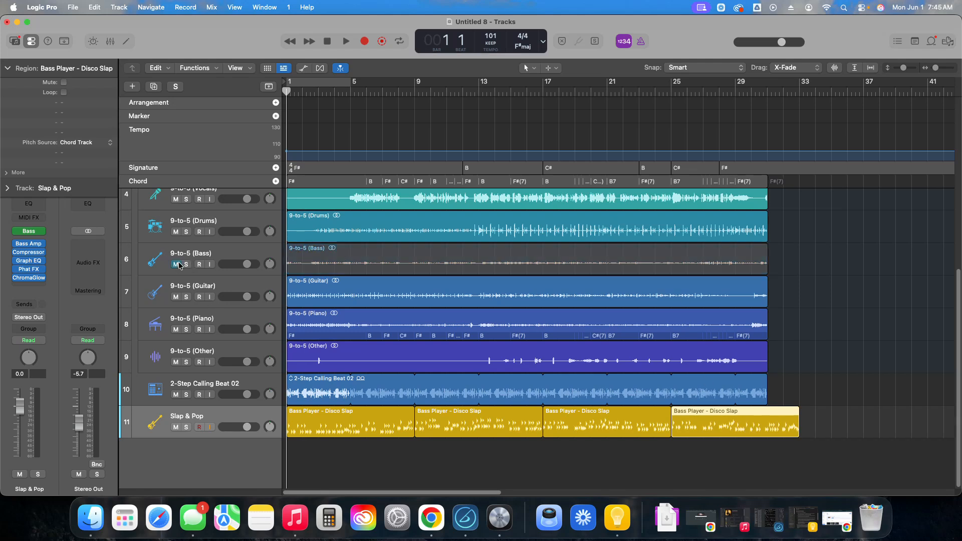
click(176, 231)
scroll(235, 301, up, 2)
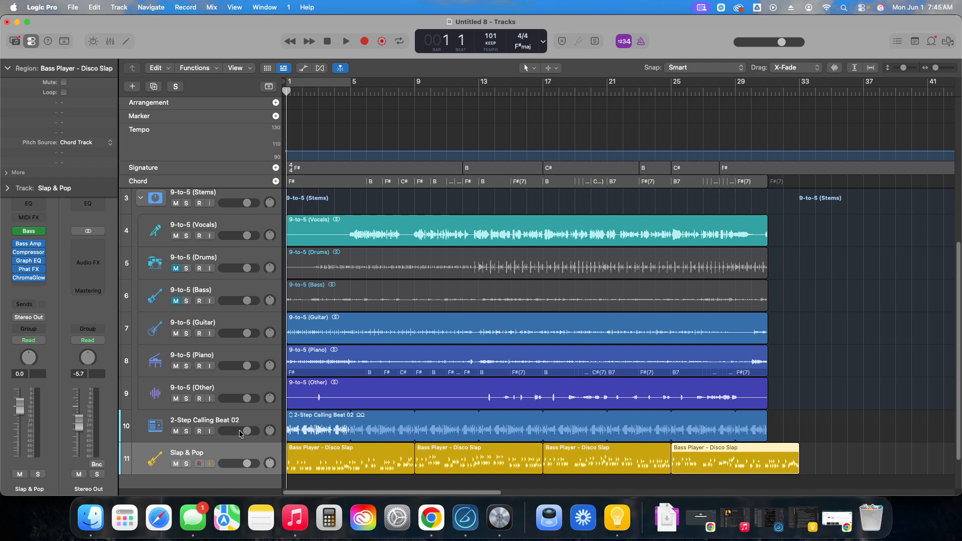
Play the remix from bar 1, raise the Slap & Pop track volume to about 1.9 dB, and stop playback
key(space)
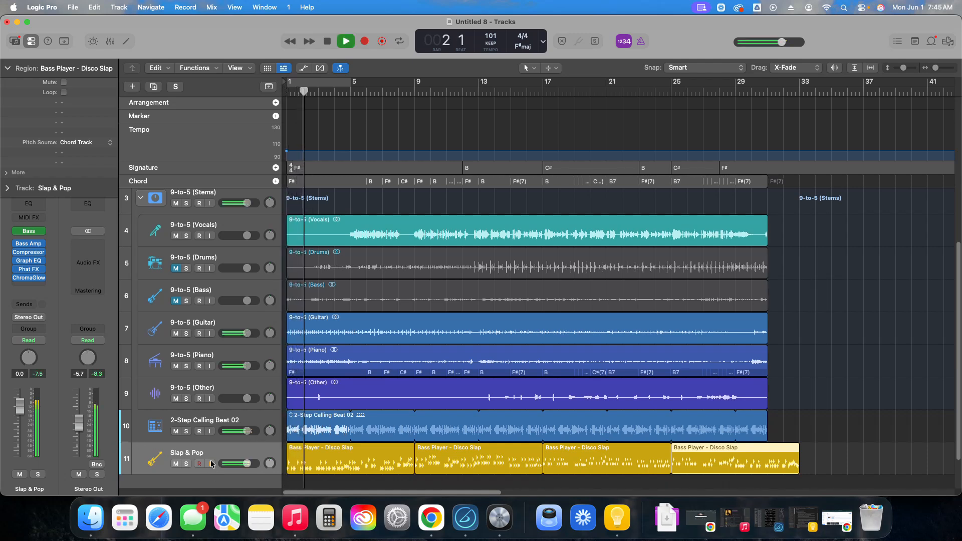
drag(246, 465, 249, 466)
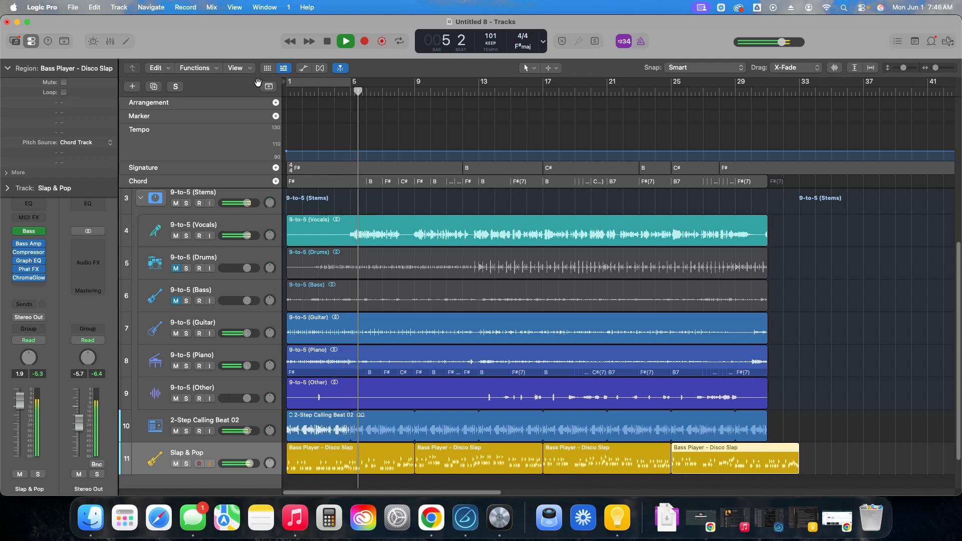
click(328, 42)
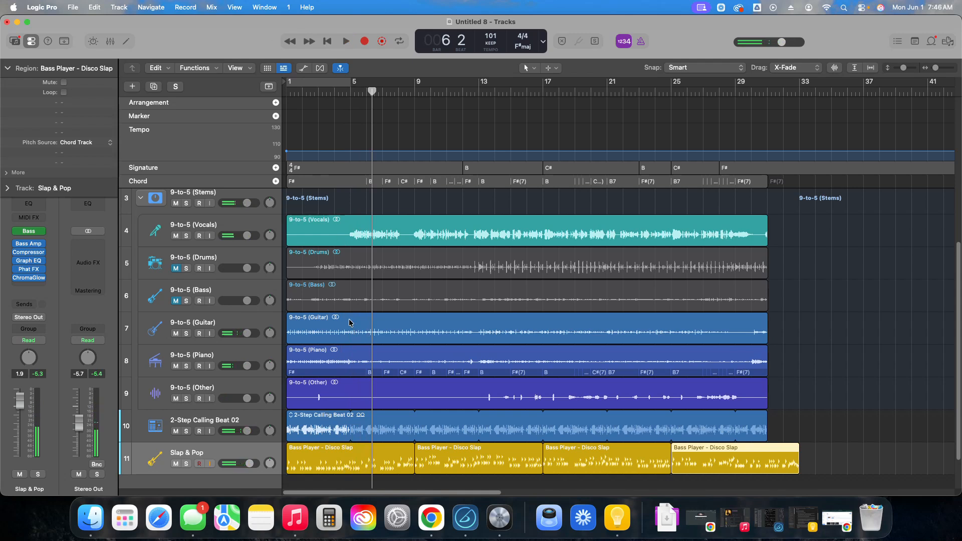